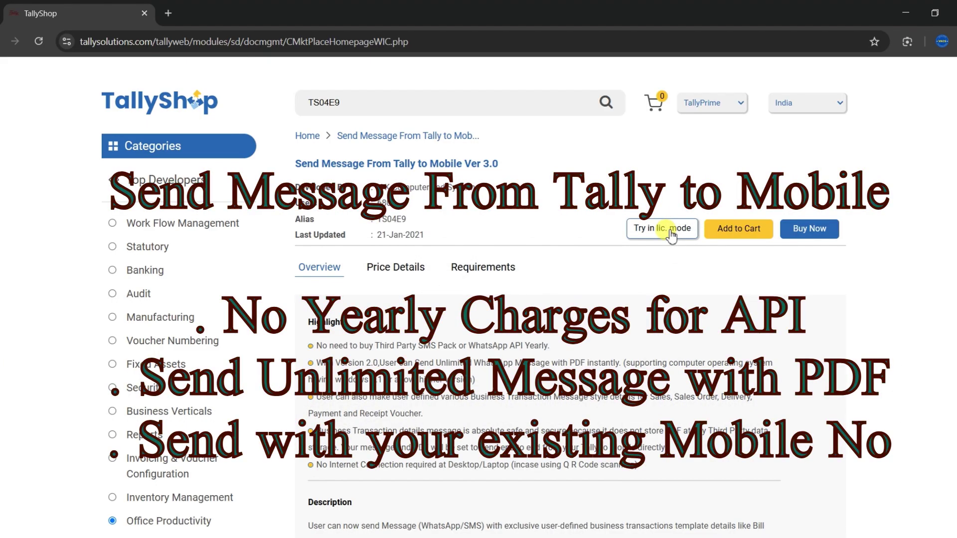
Request a licence-mode trial of the Send Message From Tally to Mobile add-on and cancel the login request.
left_click(670, 230)
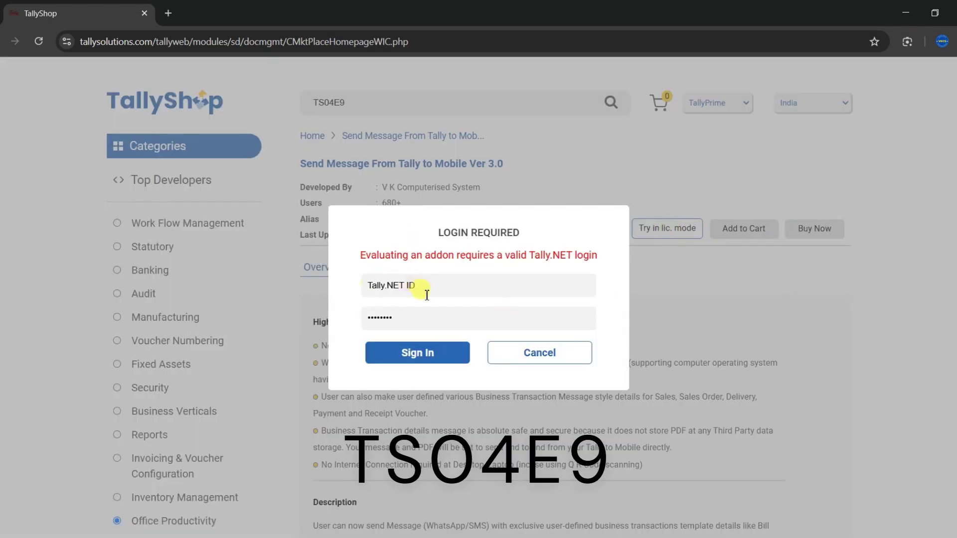
left_click(512, 359)
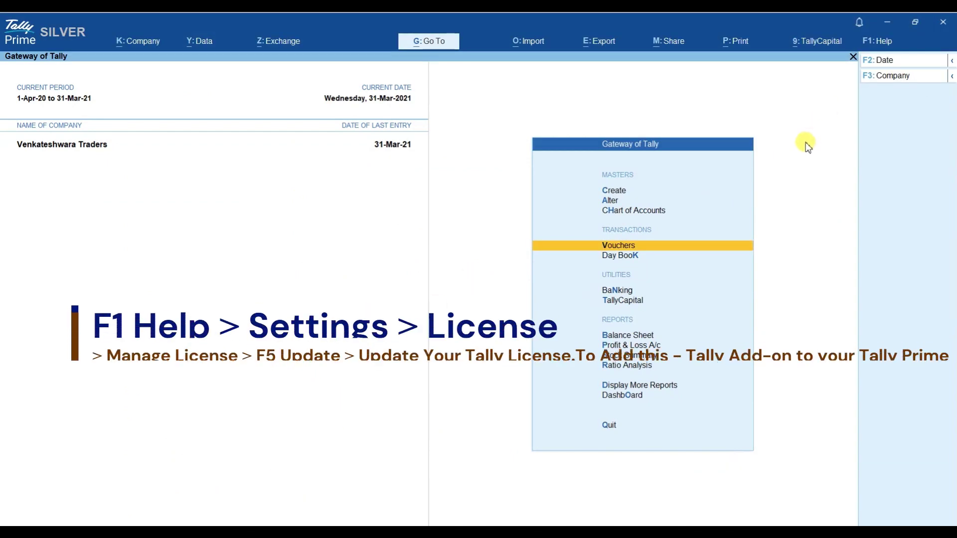
Switch to TallyPrime and open the management screen for TDLs and add-ons.
left_click(880, 42)
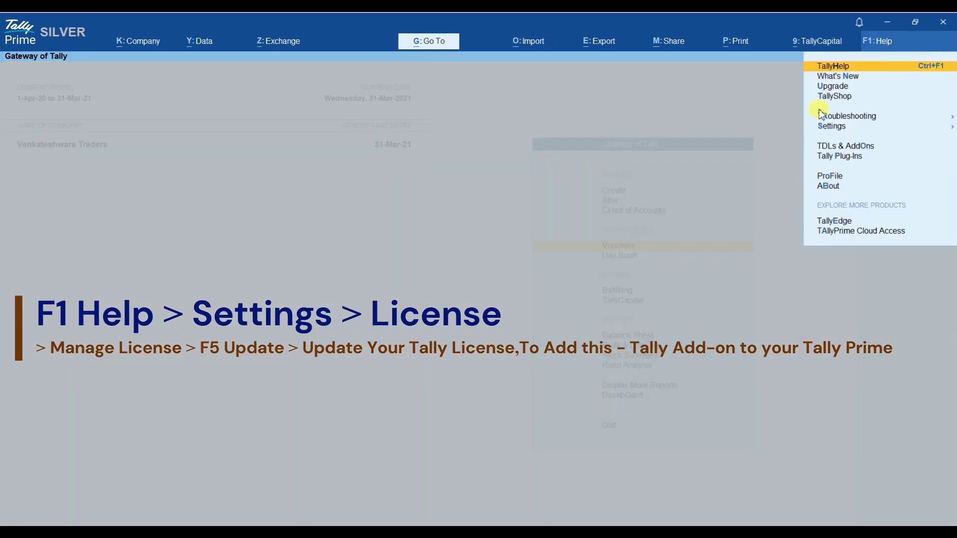
key("Down")
key("Down")
key("Down")
key("Down")
key("Down")
key("Down")
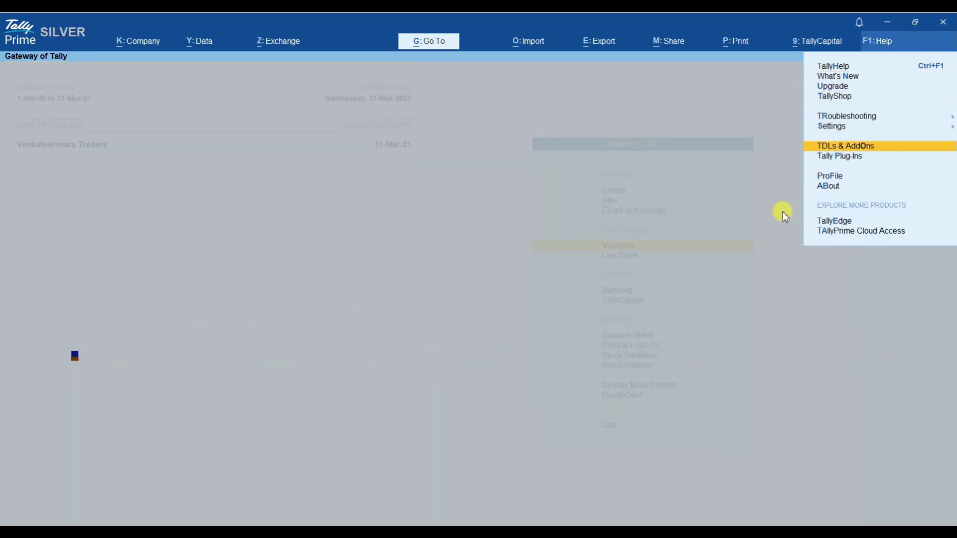
key("Return")
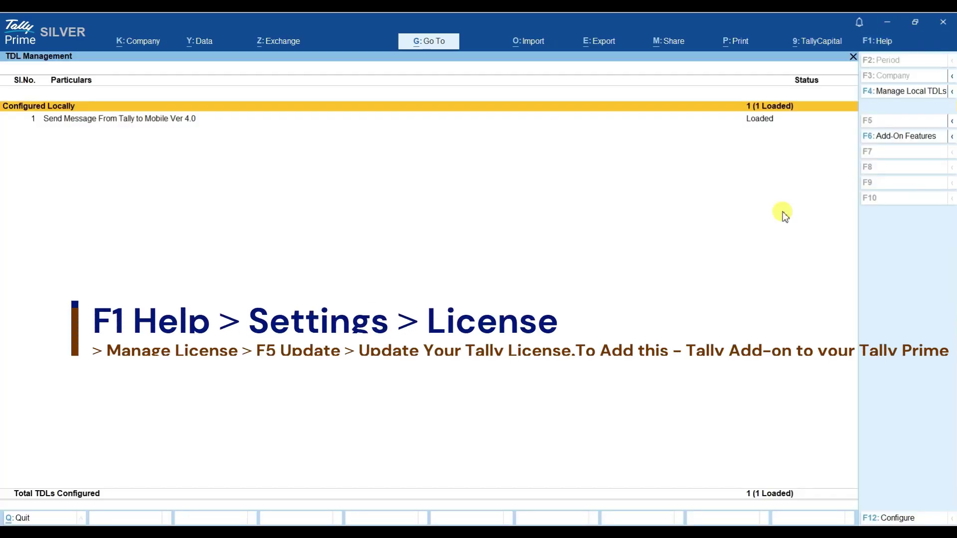
Set Enable Send Message from Tally to Mobile to Yes in the add-on features and return to the Gateway of Tally.
left_click(881, 141)
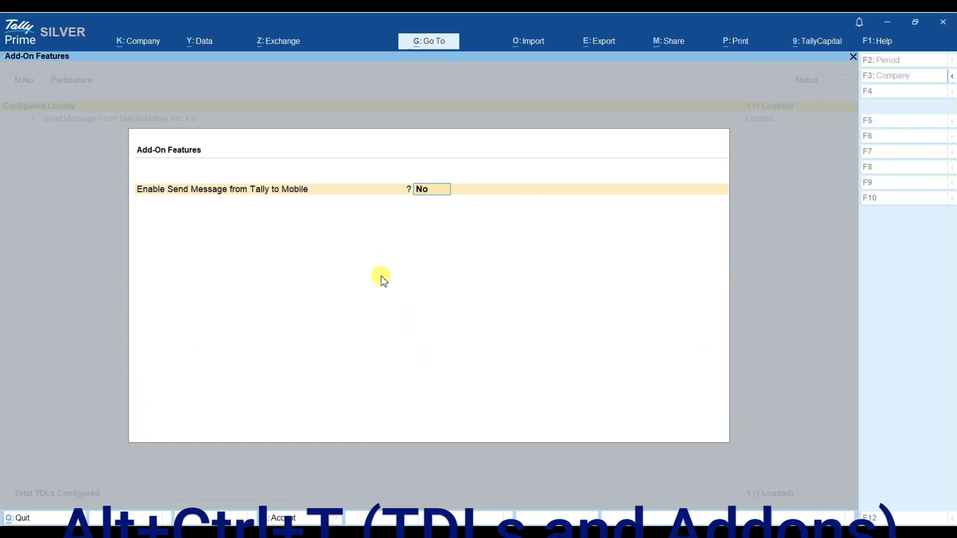
type("y")
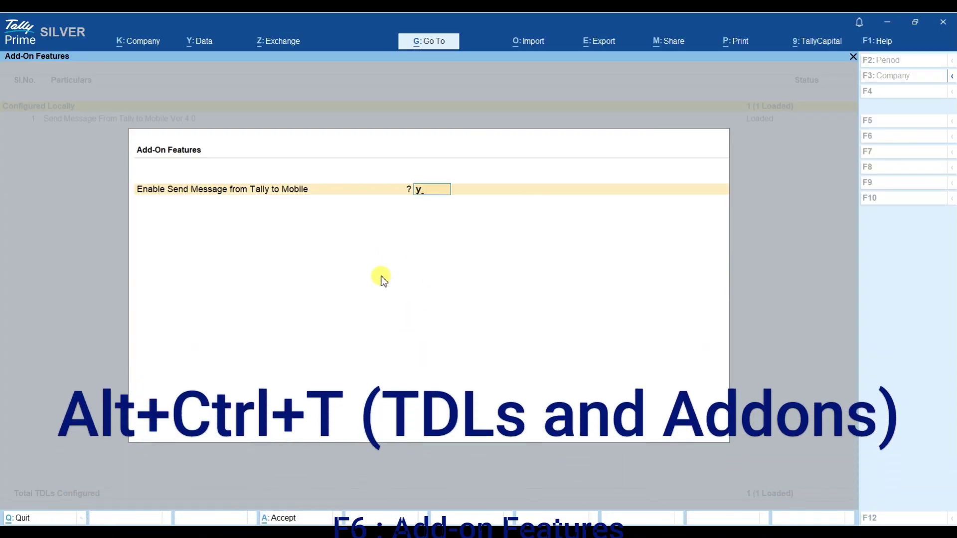
key("Return")
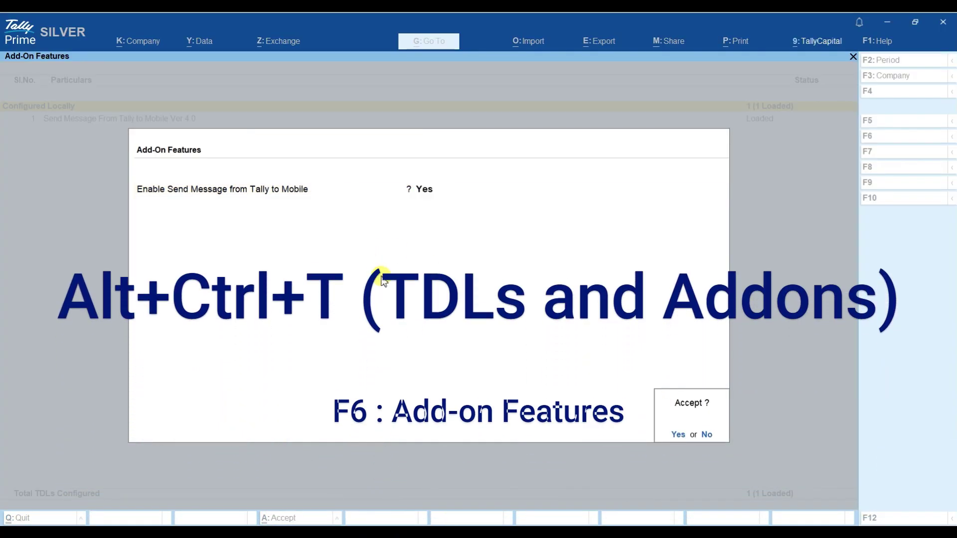
key("Return")
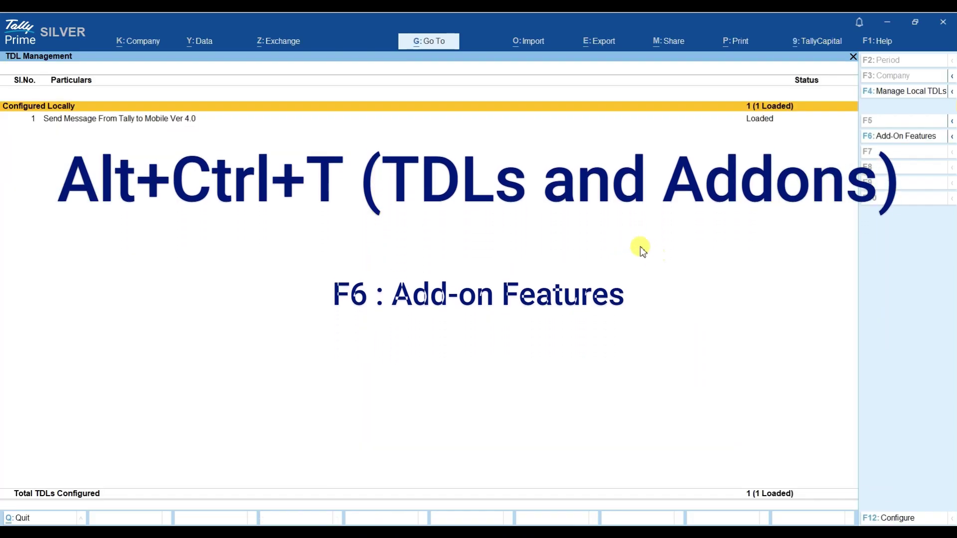
key("Escape")
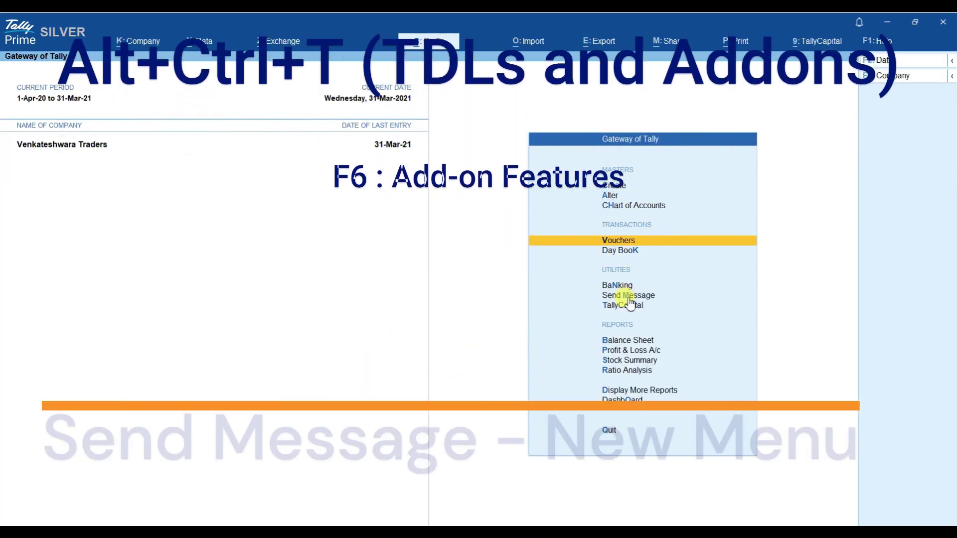
Open the Send Message utility for Venkateshwara Traders from the Gateway of Tally.
left_click(629, 298)
key("Escape")
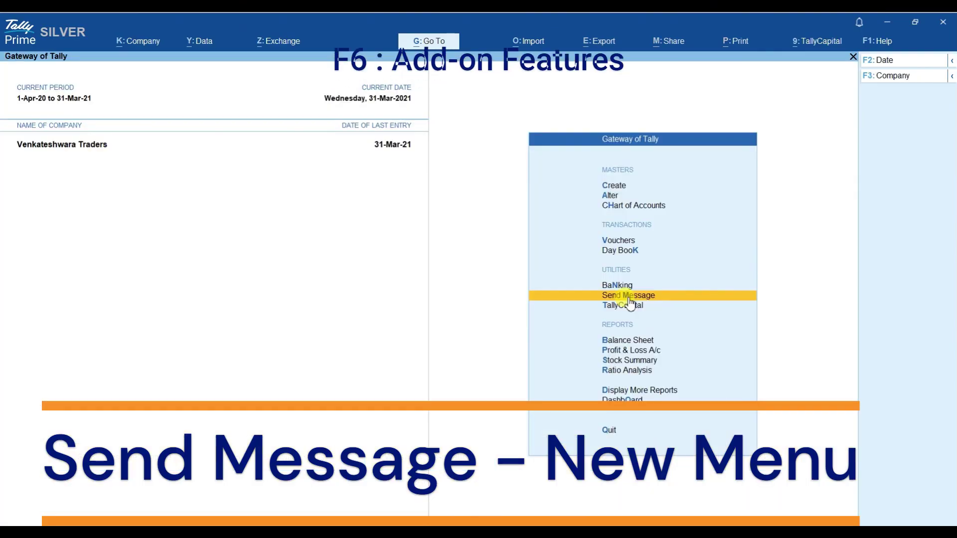
key("Up")
key("Down")
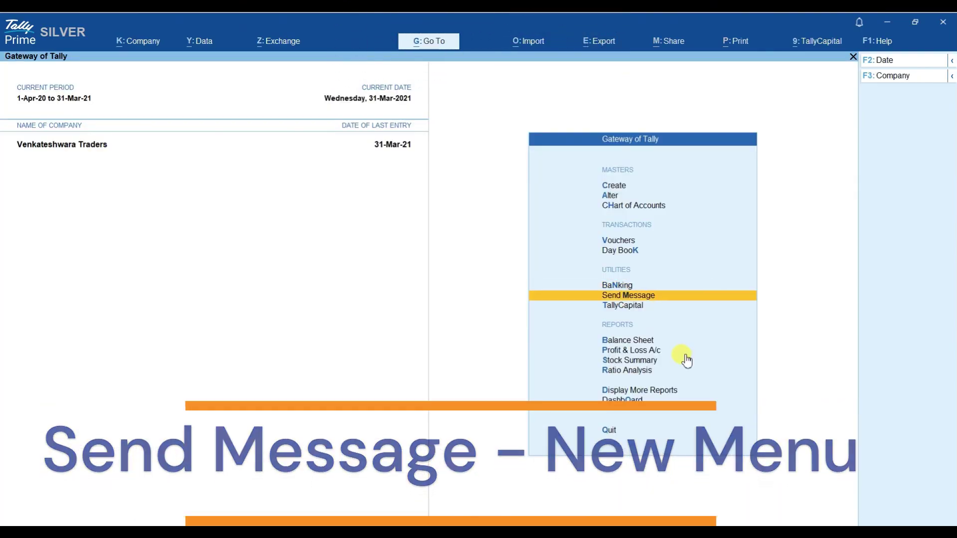
key("Return")
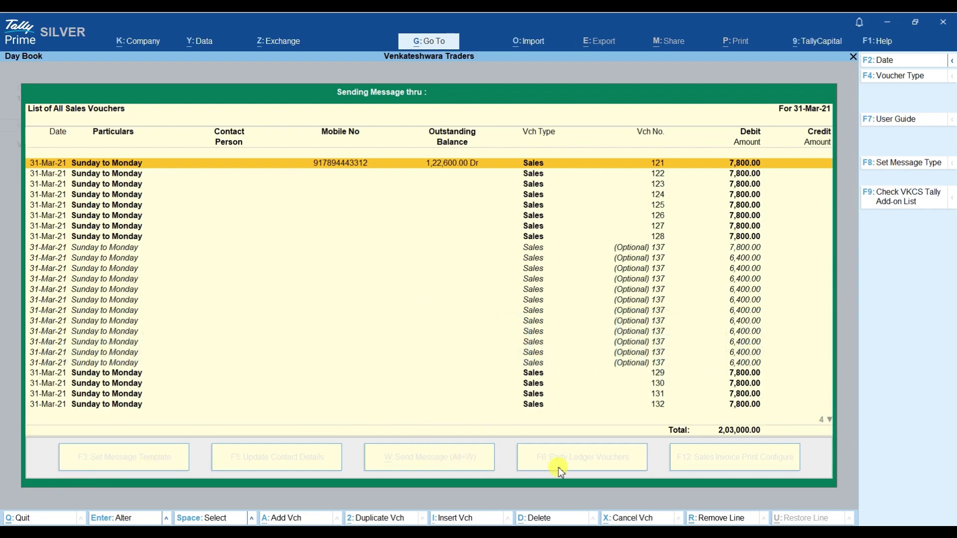
Set the default message type to Desktop WhatsApp, keep country code 91 without a demo mobile number, and accept the settings.
left_click(884, 176)
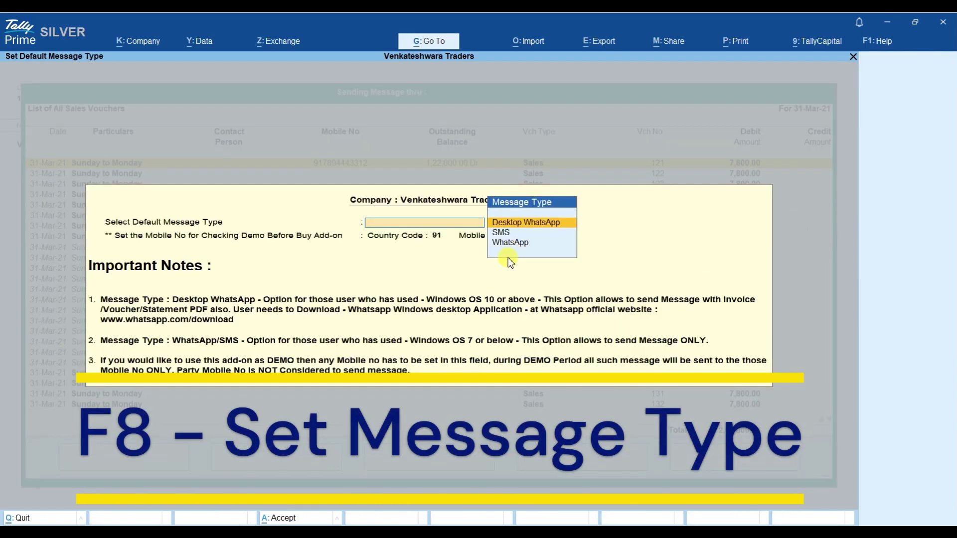
key("Down")
key("Up")
key("Return")
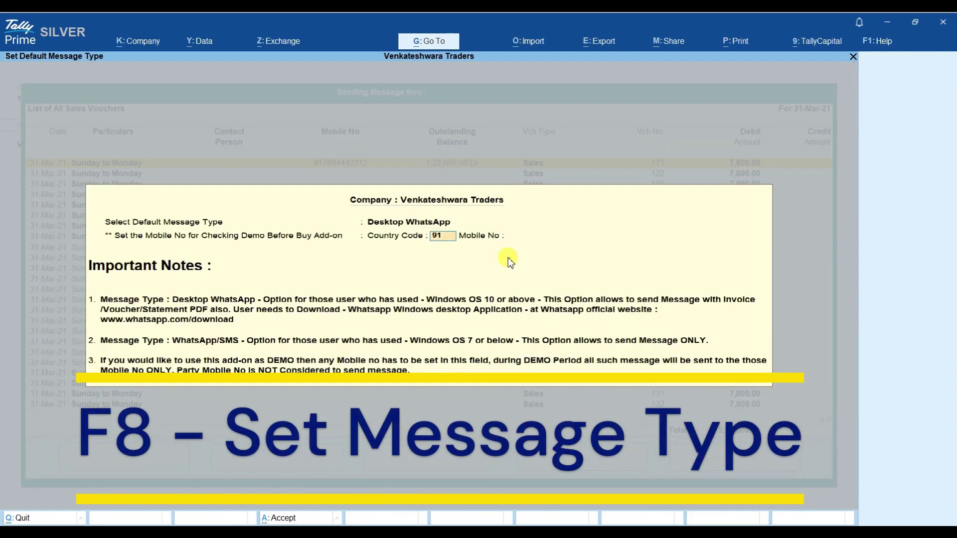
key("Return")
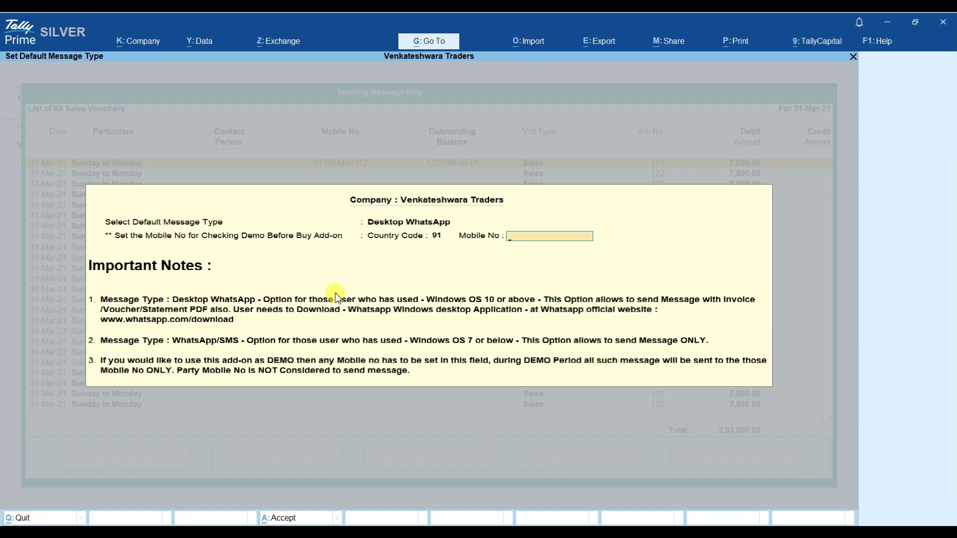
left_click(405, 227)
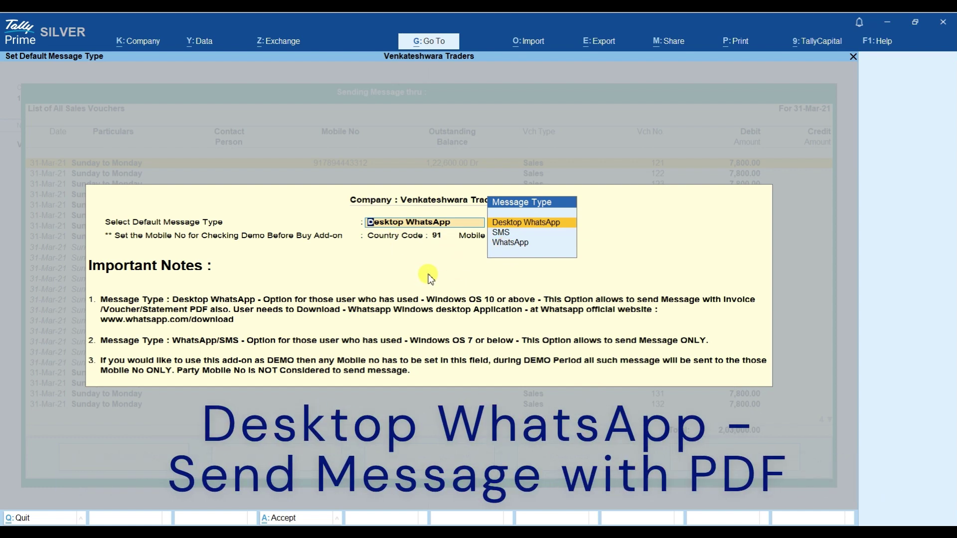
key("Return")
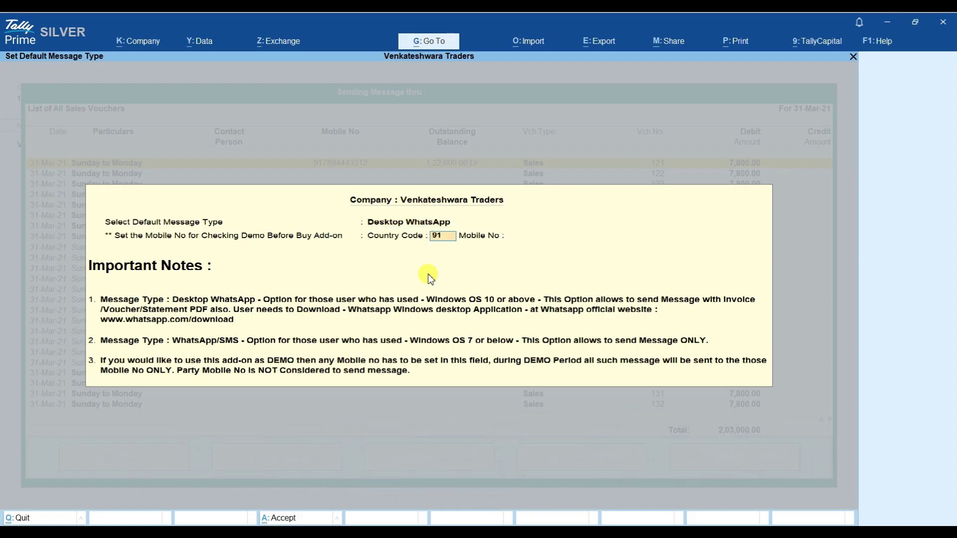
key("shift+Tab")
key("Return")
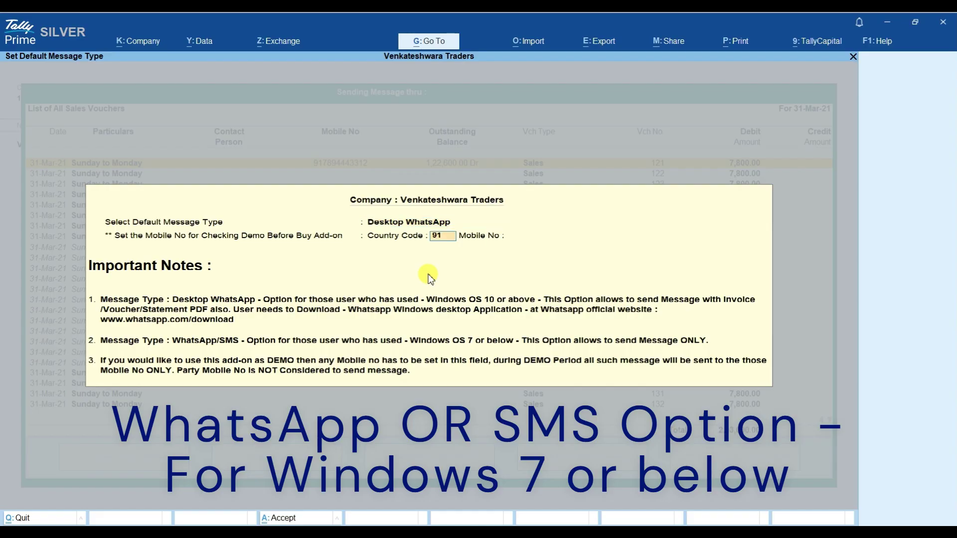
key("ctrl+a")
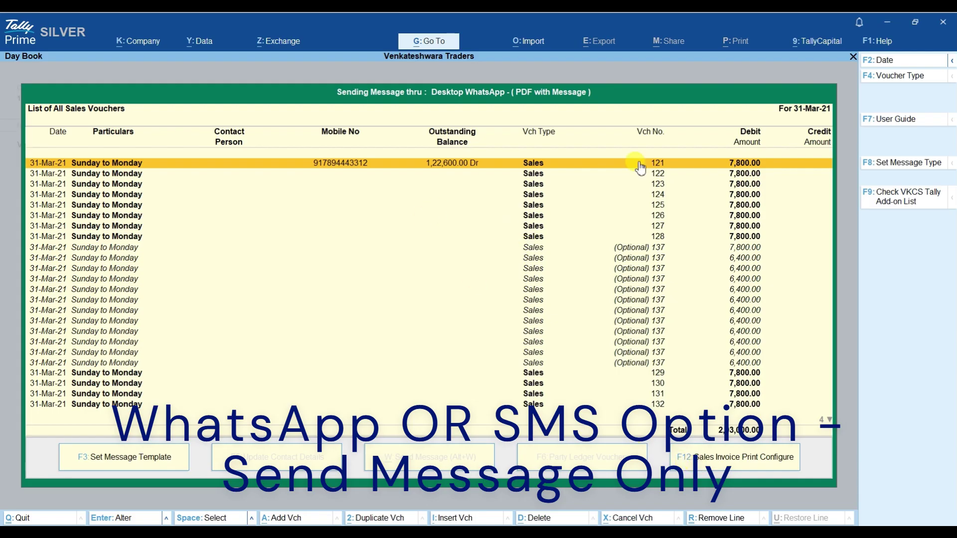
Review the add-on's user guide and the voucher types offered for the message list.
left_click(892, 128)
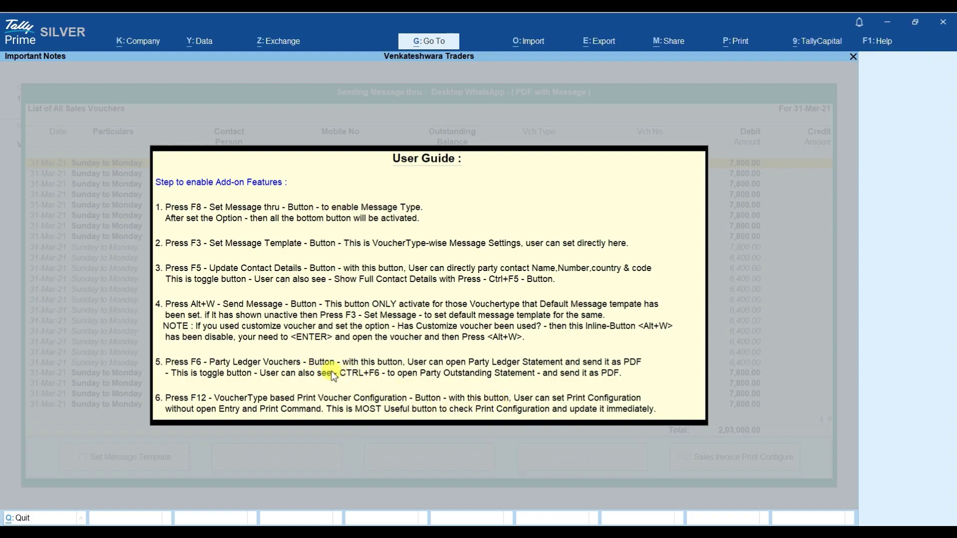
key("Escape")
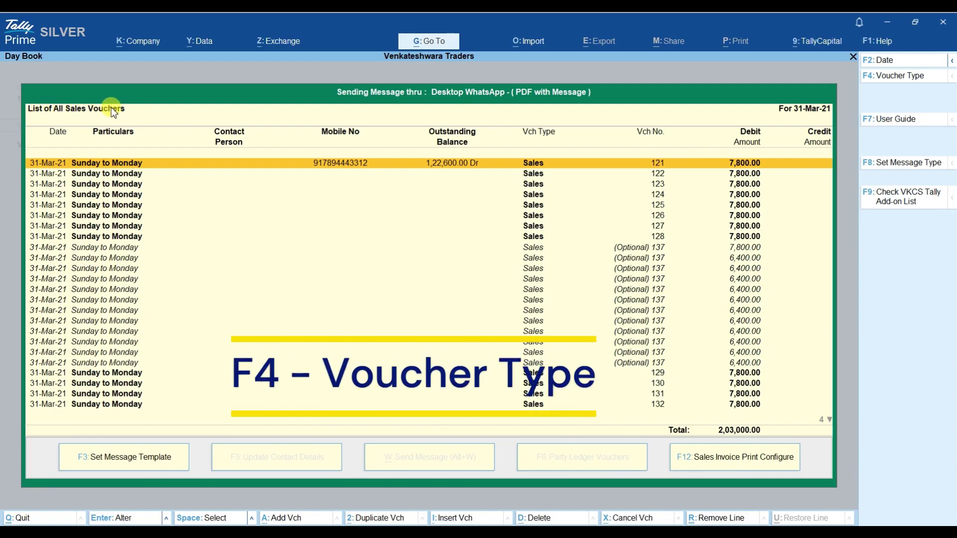
left_click(870, 75)
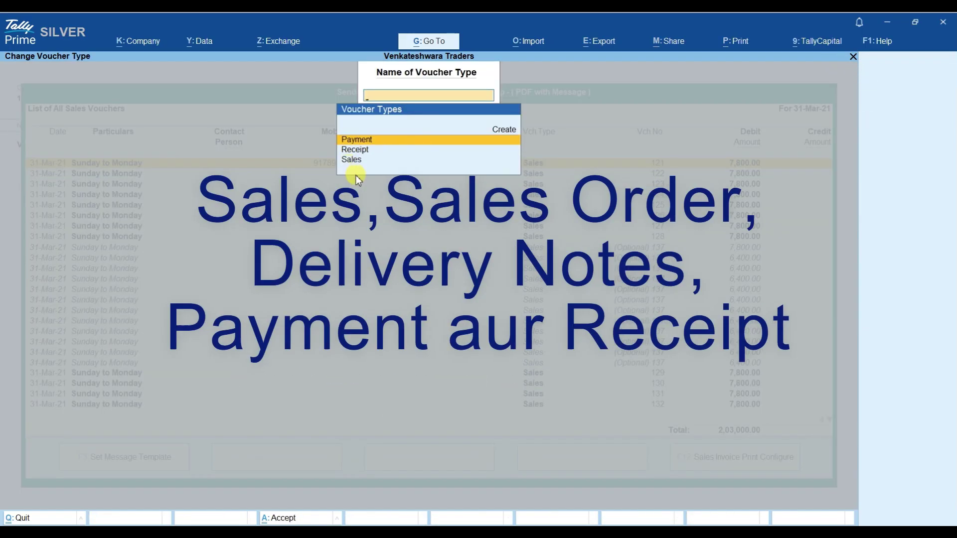
key("Escape")
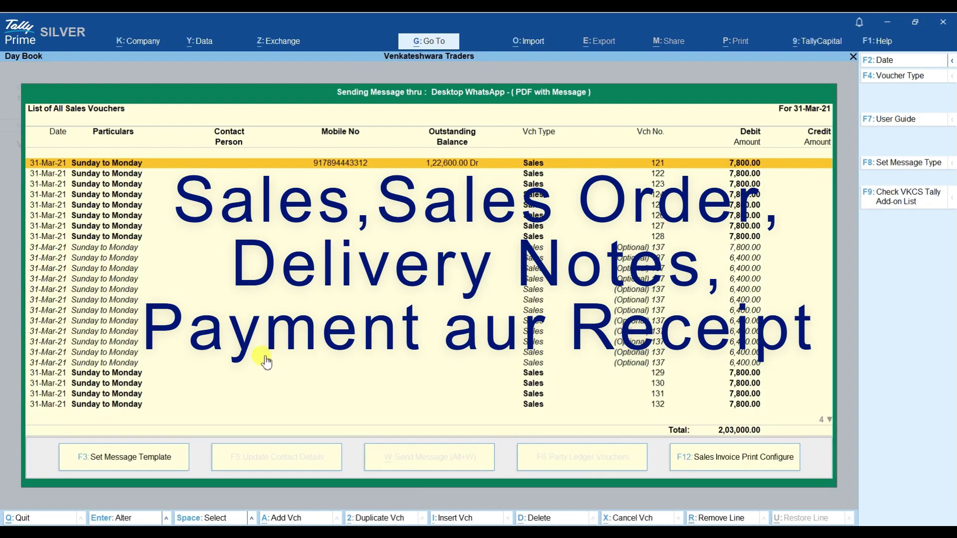
Leave the sales voucher list and switch to the company V K Technosoft Pvt Ltd.
key("Escape")
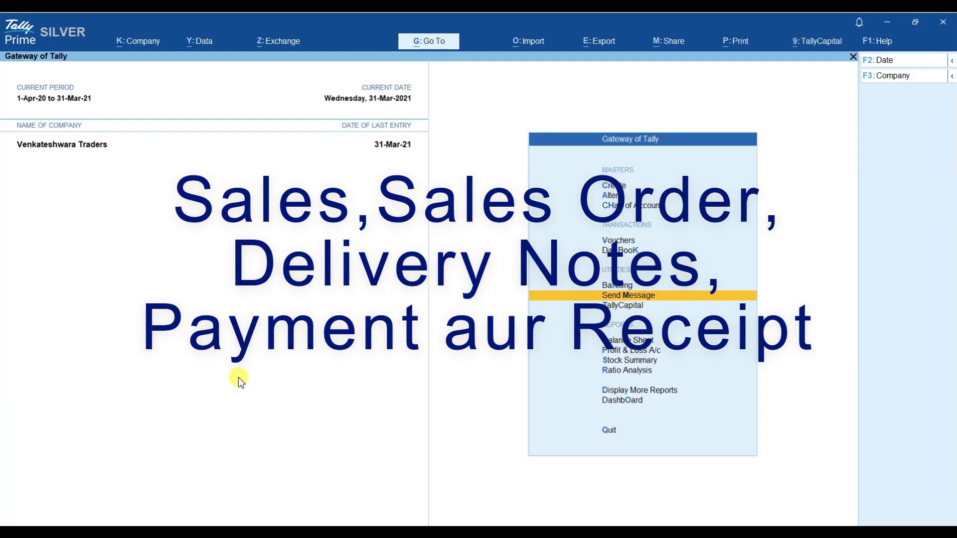
key("Escape")
key("y")
key("Return")
key("Down")
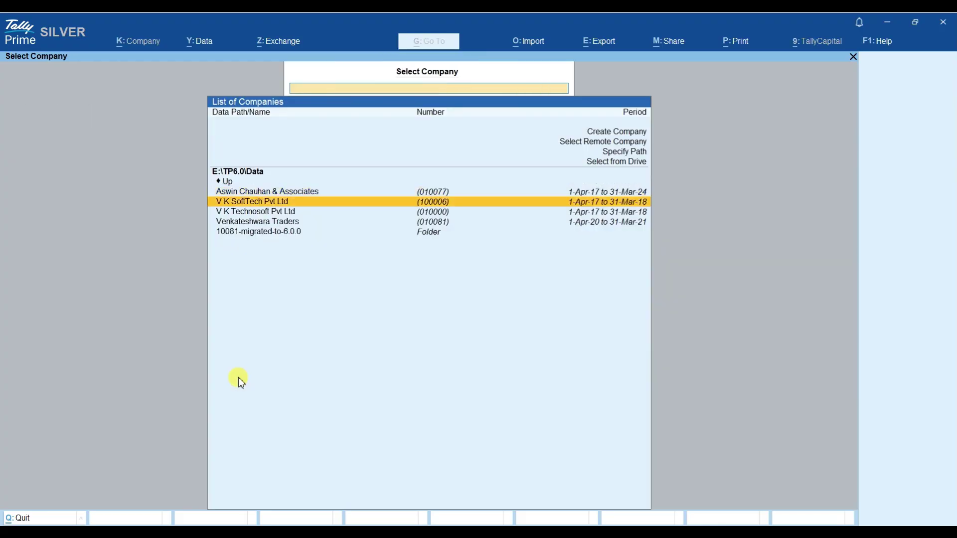
key("Down")
key("Down")
key("Up")
key("Return")
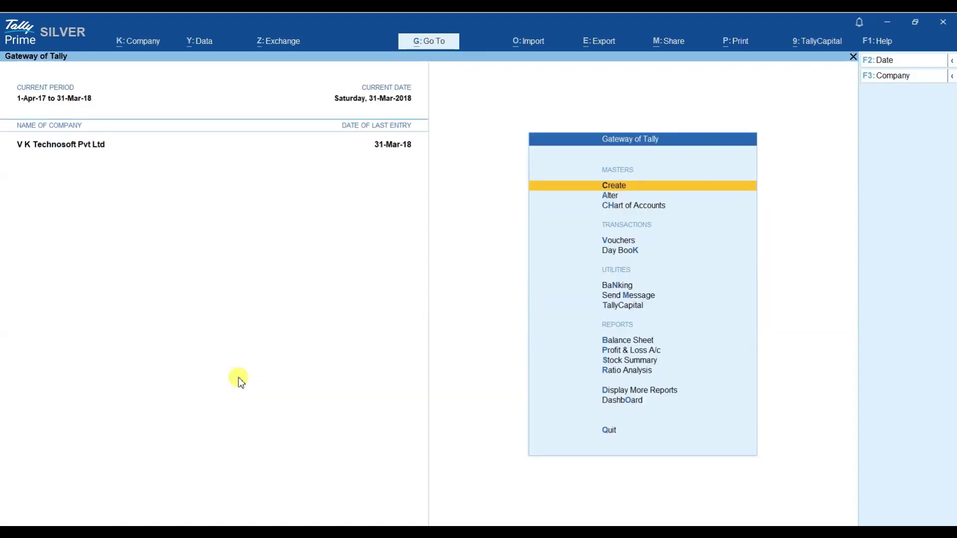
Open the Send Message utility to list the sales vouchers of V K Technosoft Pvt Ltd.
key("Down")
key("Down")
key("Down")
key("Down")
key("Down")
key("Down")
key("Return")
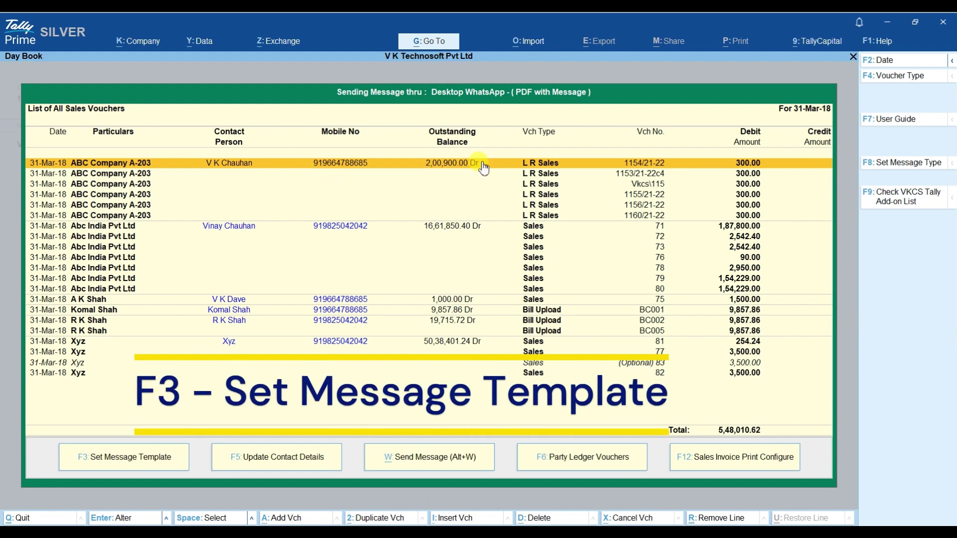
Examine the default message template details for the L R Sales voucher type and quit without saving changes.
left_click(145, 466)
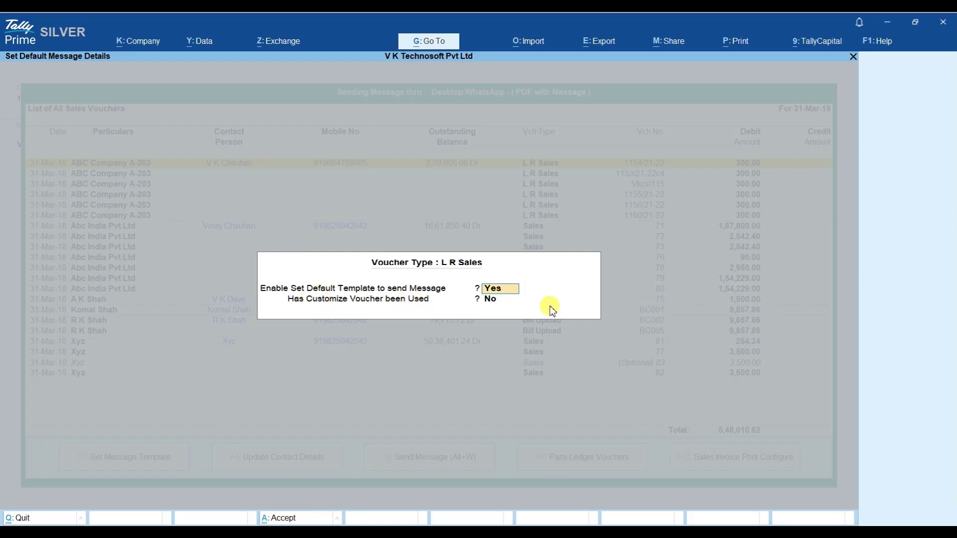
key("Return")
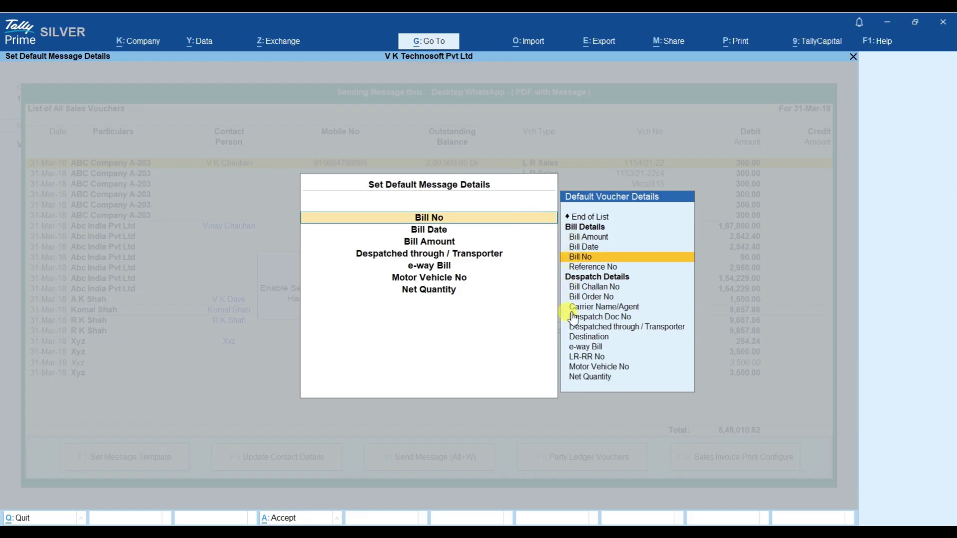
key("Escape")
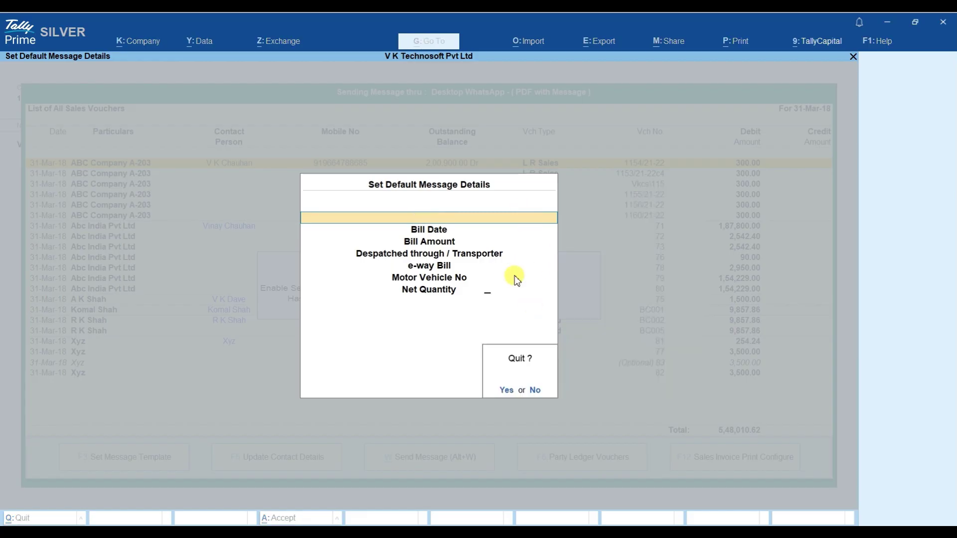
key("Return")
key("BackSpace")
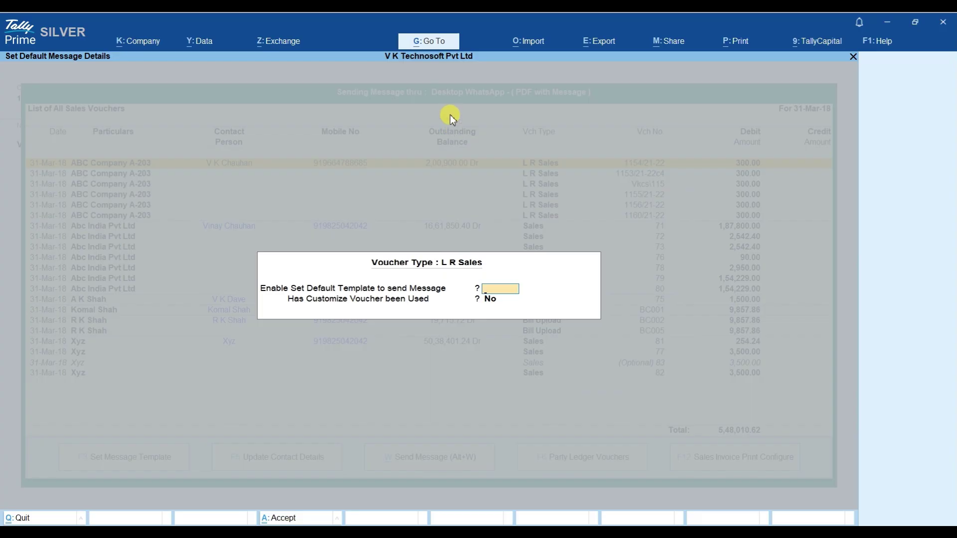
key("Escape")
key("Return")
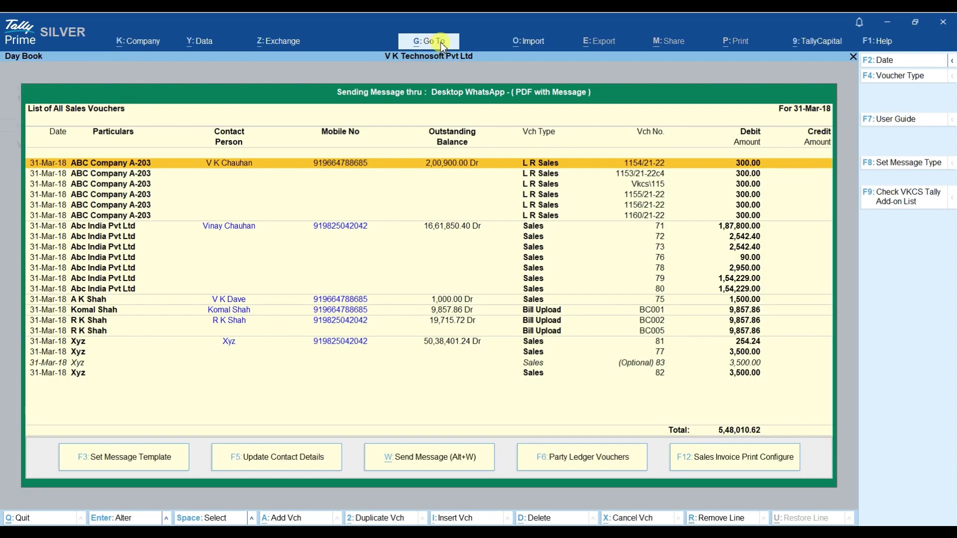
Bring up the list of voucher types for master alteration in V K Technosoft Pvt Ltd.
left_click(440, 43)
key("Up")
key("Up")
key("Up")
key("Return")
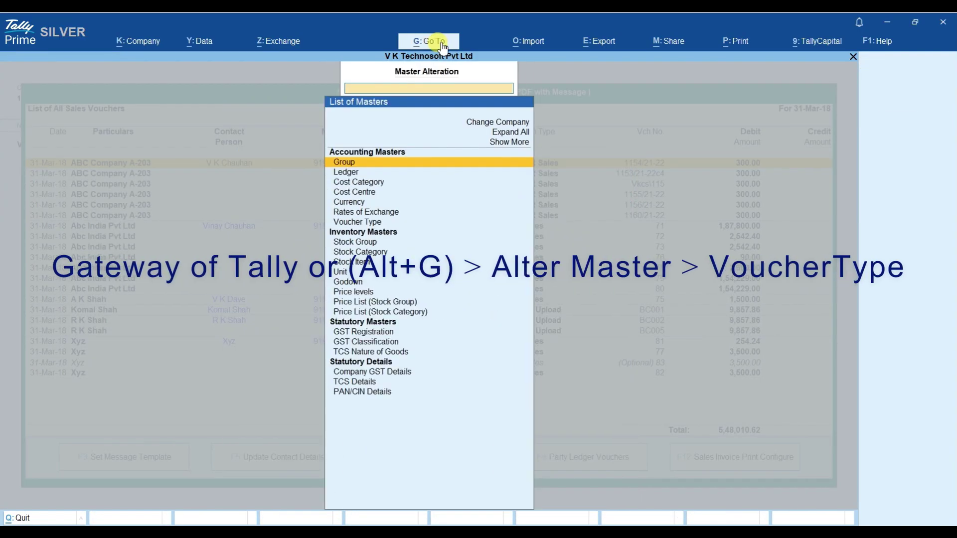
key("Down")
key("Down")
key("Down")
key("Down")
key("Down")
key("Down")
key("Return")
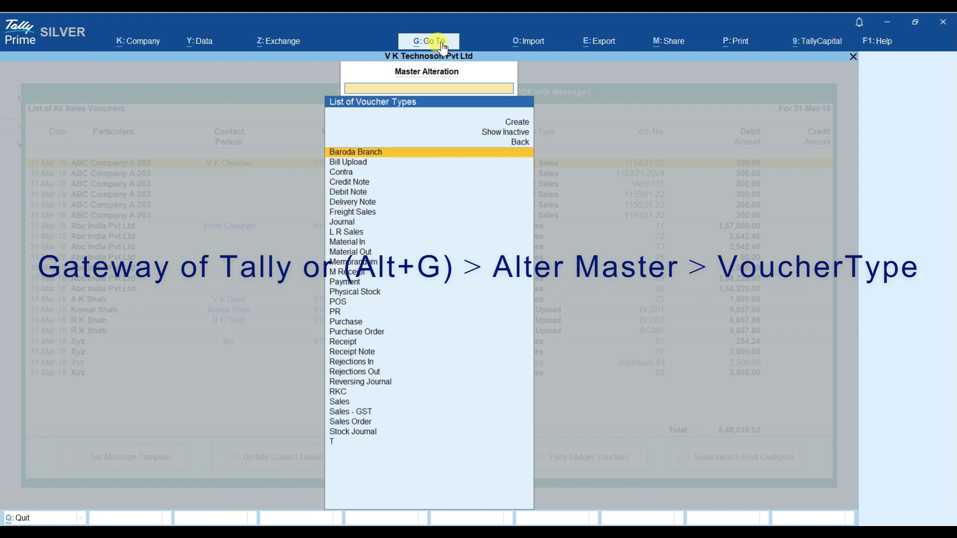
Find the Sales - GST voucher type and open it for alteration.
type("sa")
key("Down")
key("Down")
key("Down")
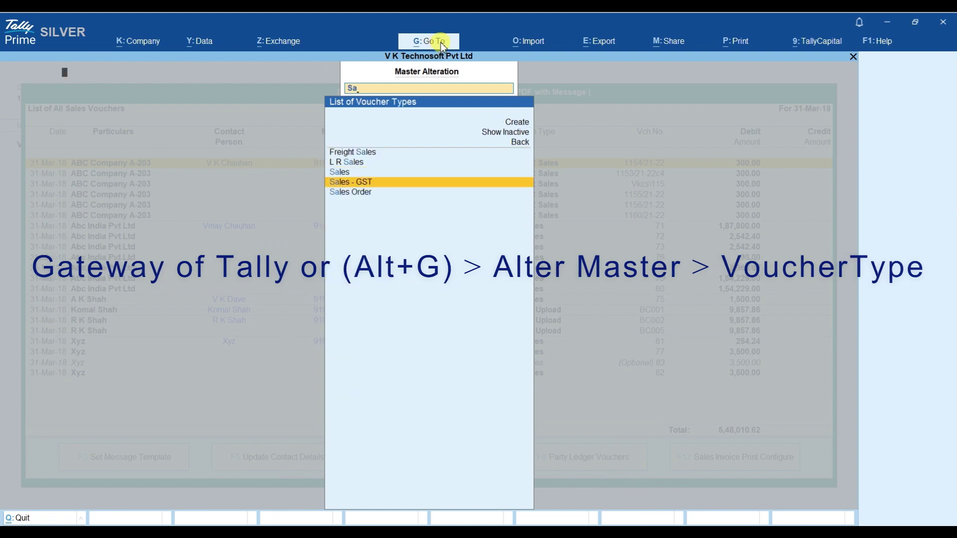
key("Return")
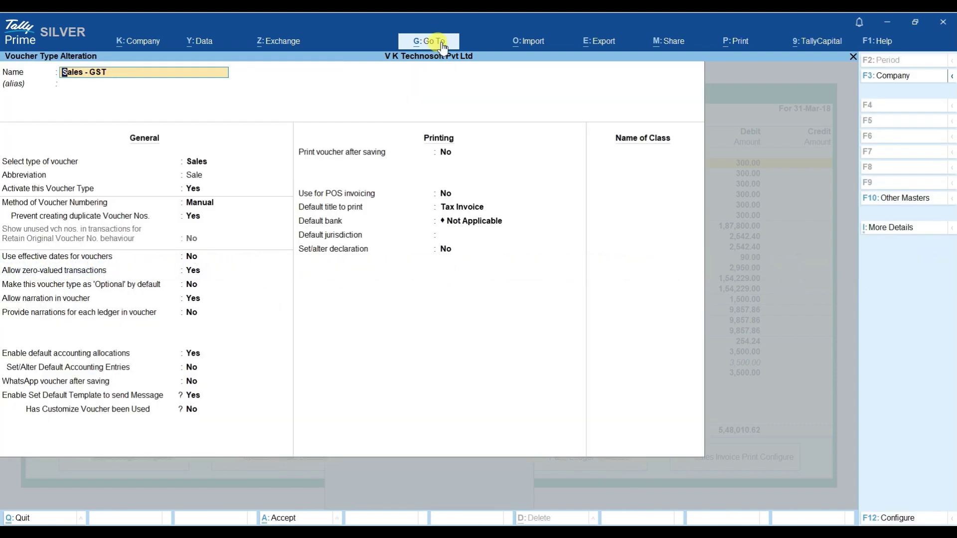
Examine the default message details behind the Sales - GST voucher type's send-message template and quit without saving.
left_click(193, 395)
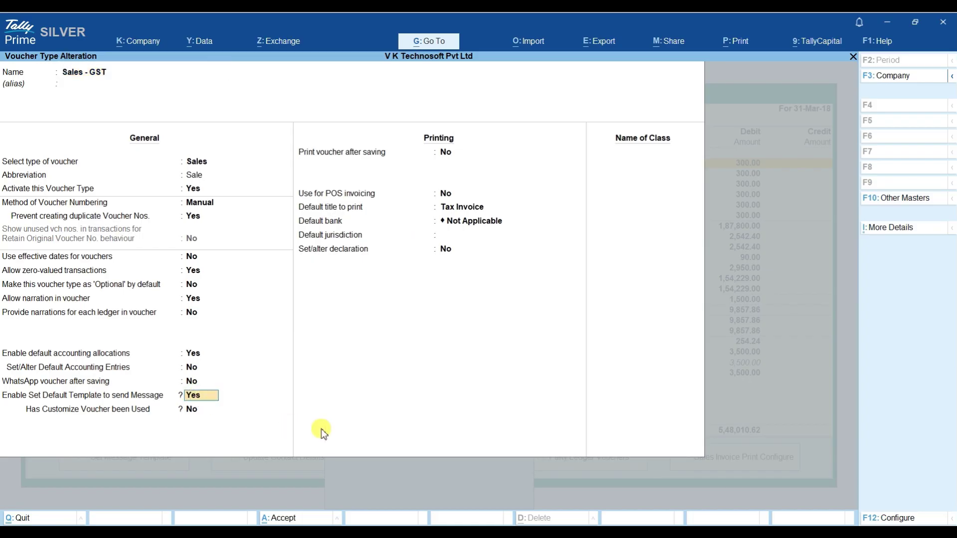
key("Return")
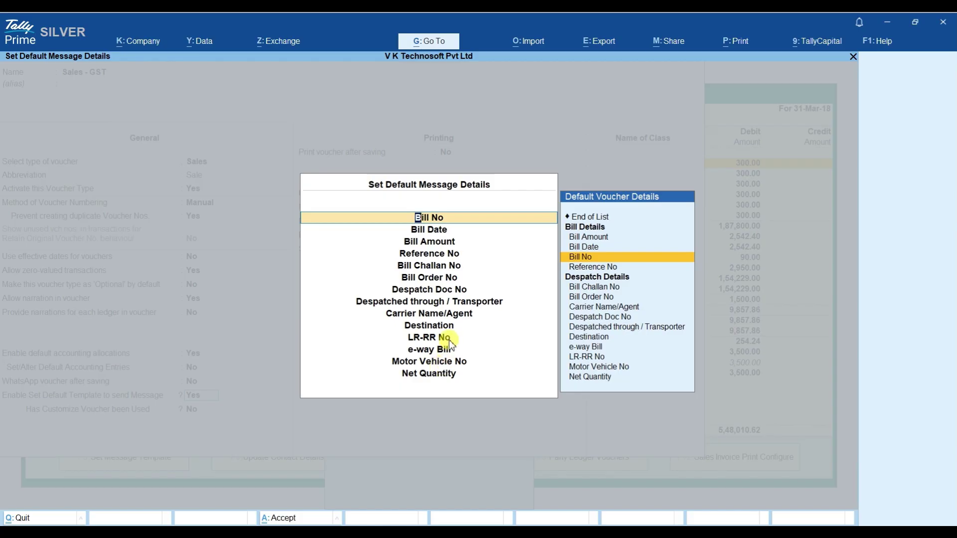
key("Escape")
key("y")
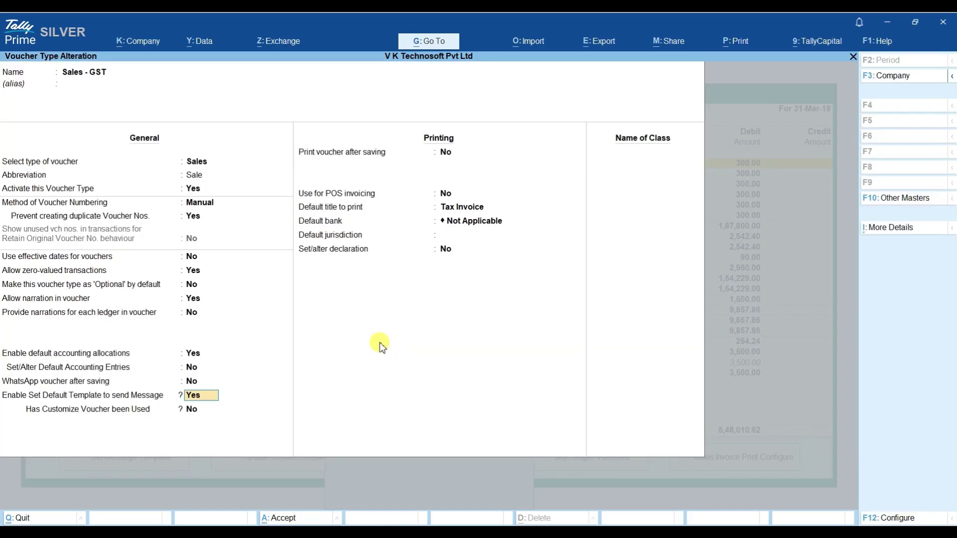
key("Escape")
key("y")
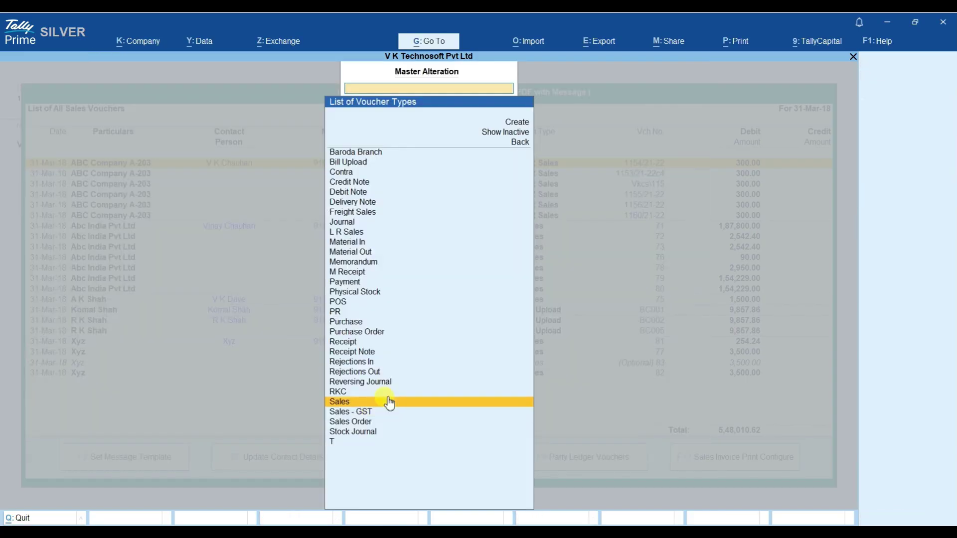
Examine the default message details of the Sales voucher type, then return to the sales voucher list without saving.
left_click(390, 402)
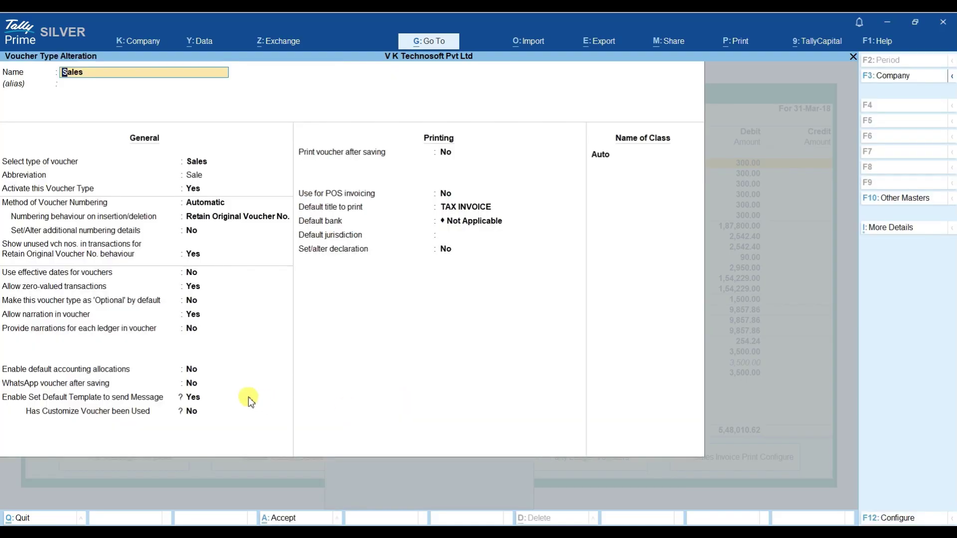
key("Return")
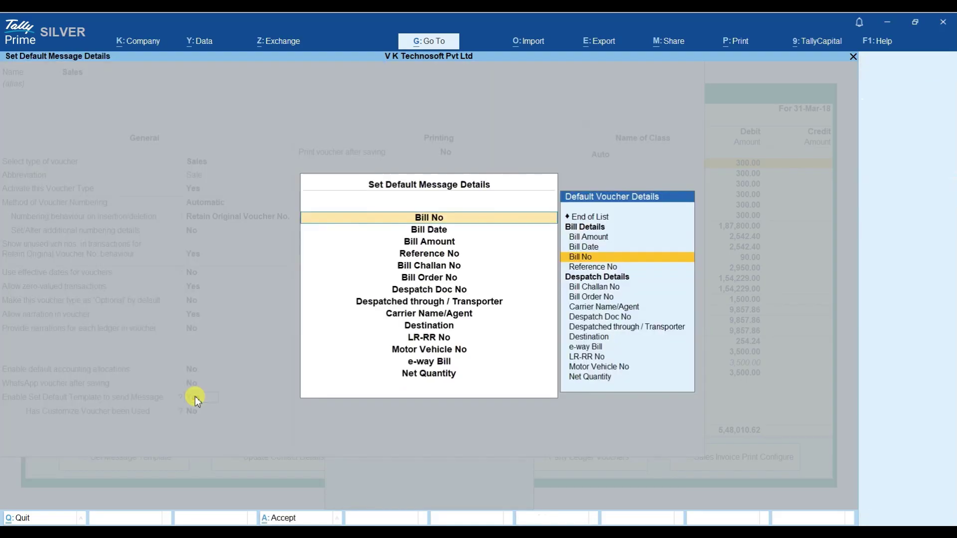
key("Escape")
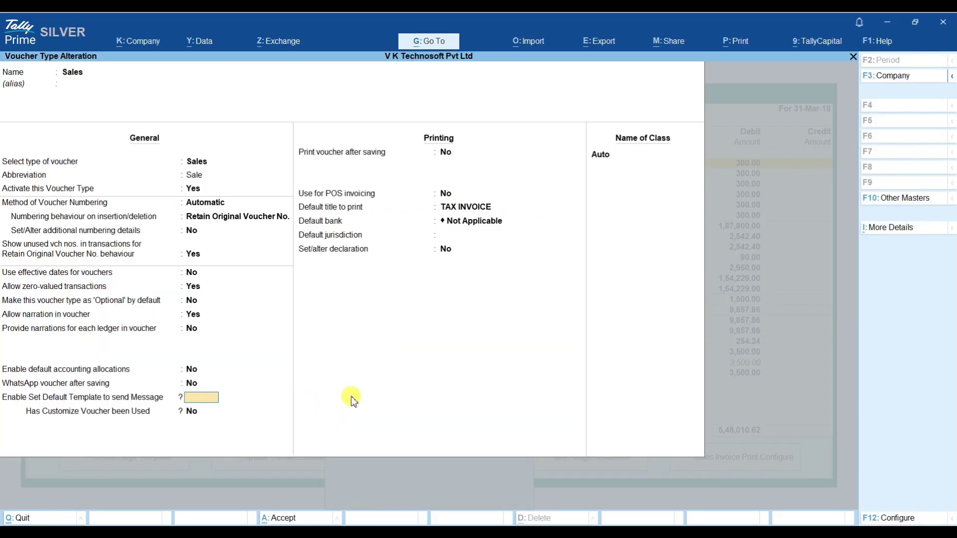
key("Escape")
key("Return")
key("Escape")
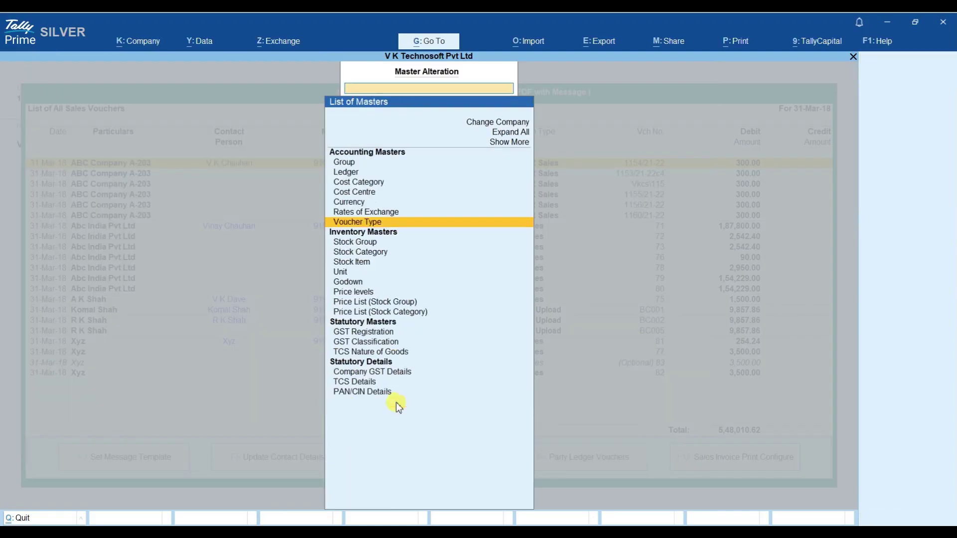
key("Escape")
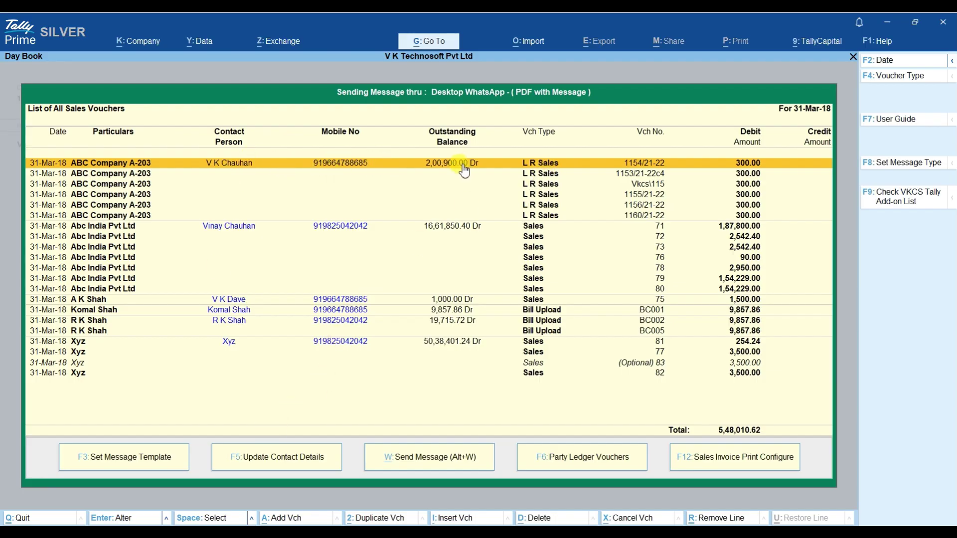
View the contact update form and the full contact details of the ABC Company A-203 ledger without changing them.
left_click(250, 464)
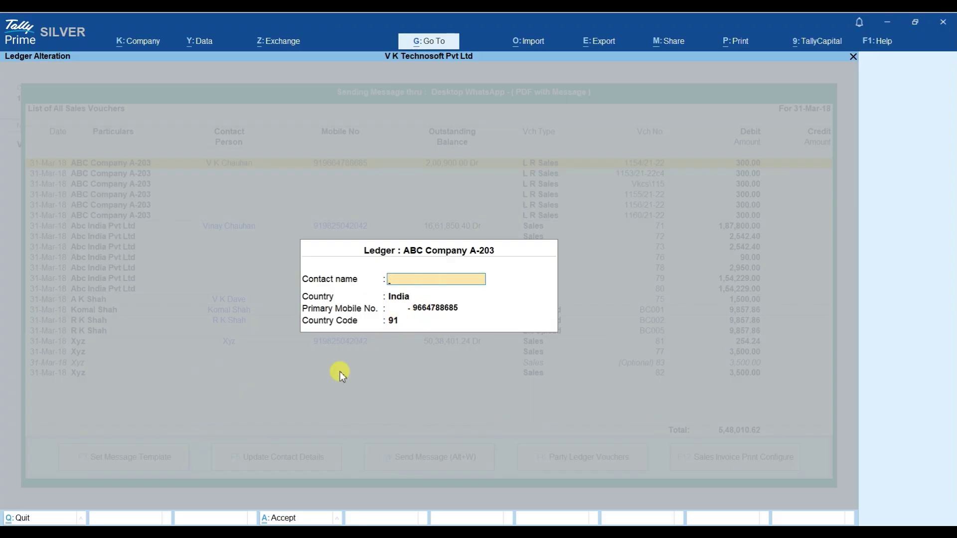
key("Escape")
key("ctrl")
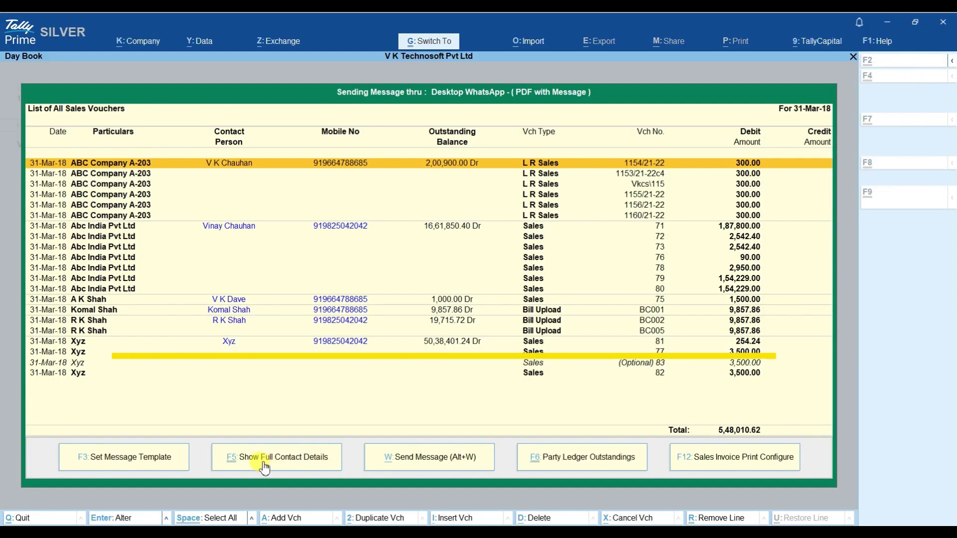
left_click(299, 460, "ctrl")
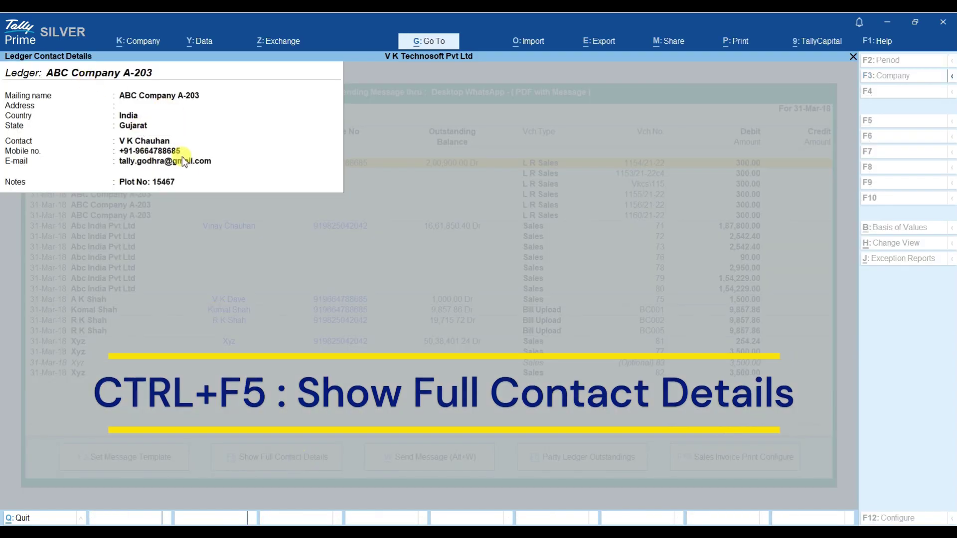
key("Escape")
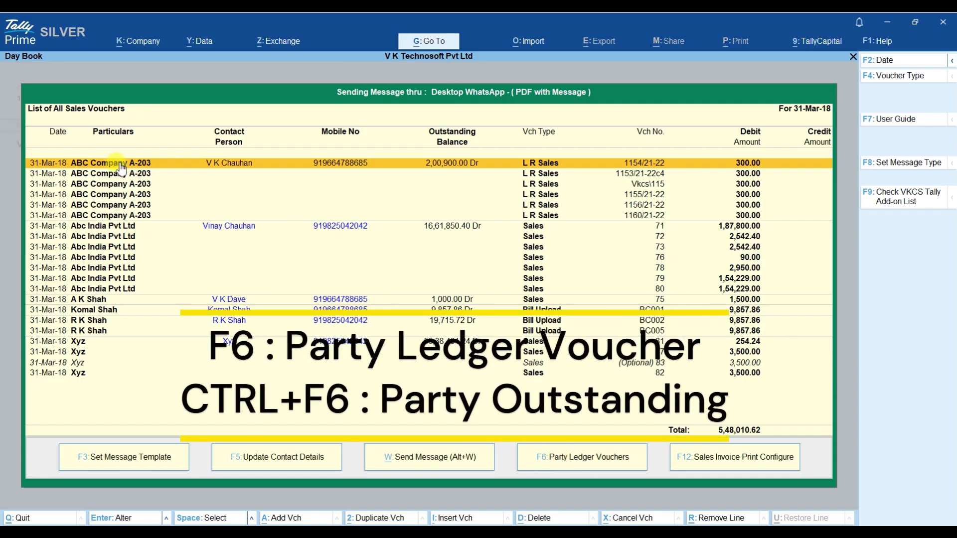
Review the ledger vouchers of ABC Company A-203 and its contact update form, then return to the sales voucher list.
left_click(566, 462)
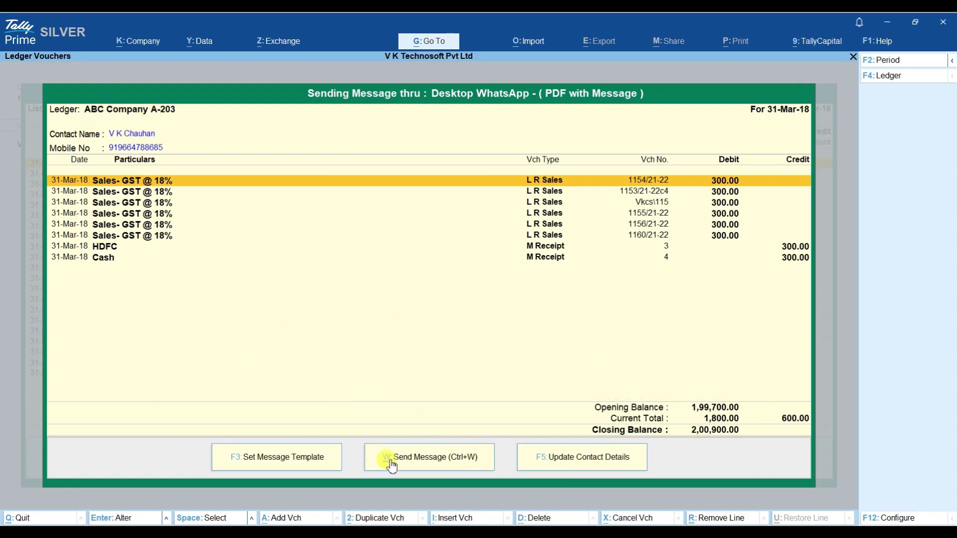
left_click(580, 459)
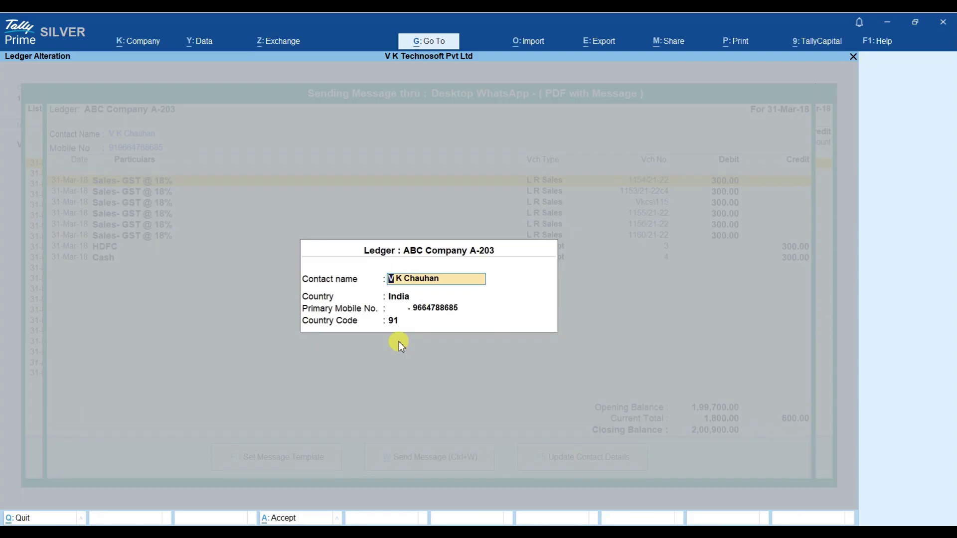
key("Escape")
key("Escape")
key("Return")
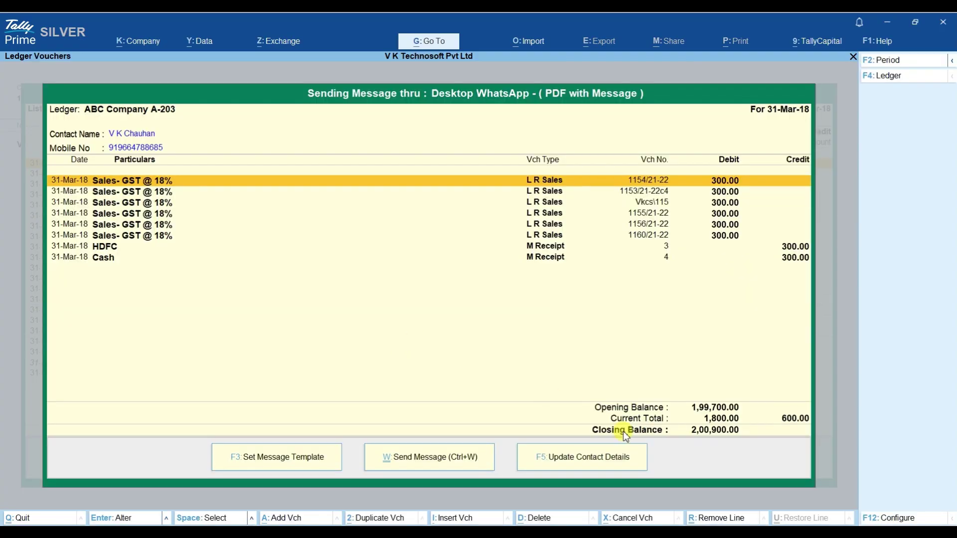
key("Escape")
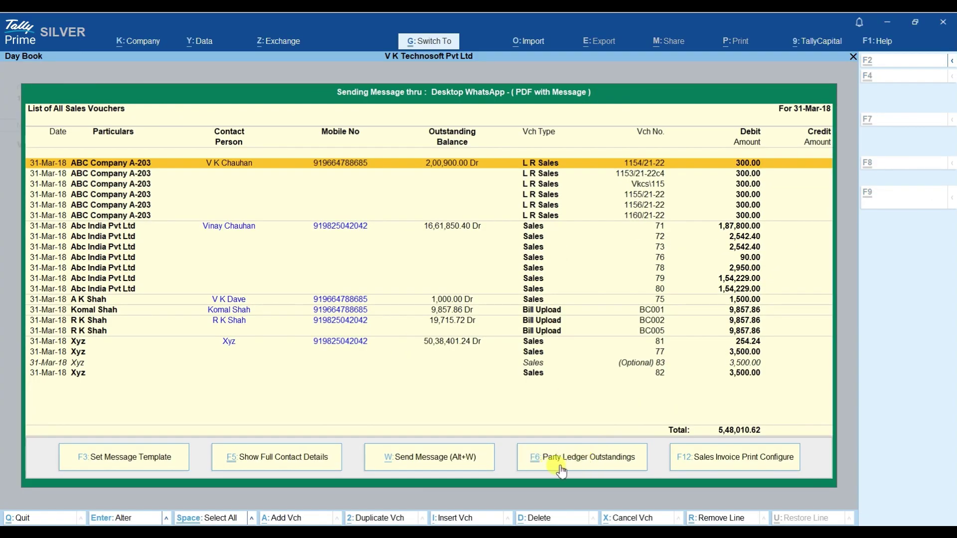
View the party's ledger outstandings and the sales invoice print configuration options, leaving them unchanged.
left_click(611, 464)
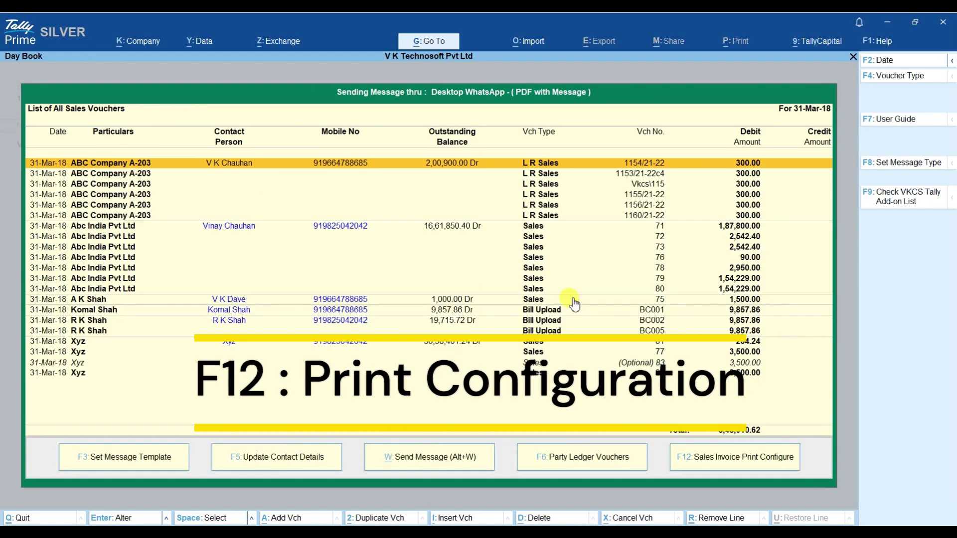
left_click(717, 463)
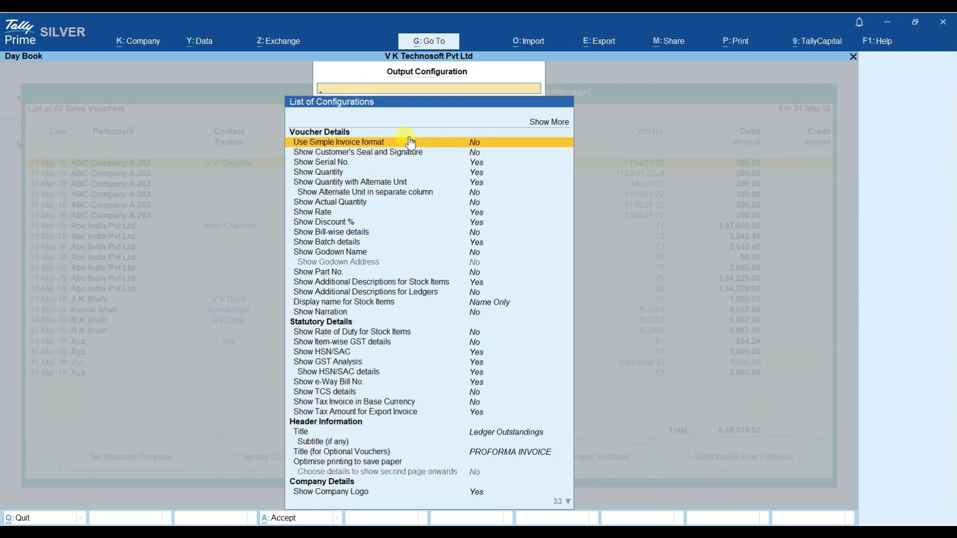
key("Escape")
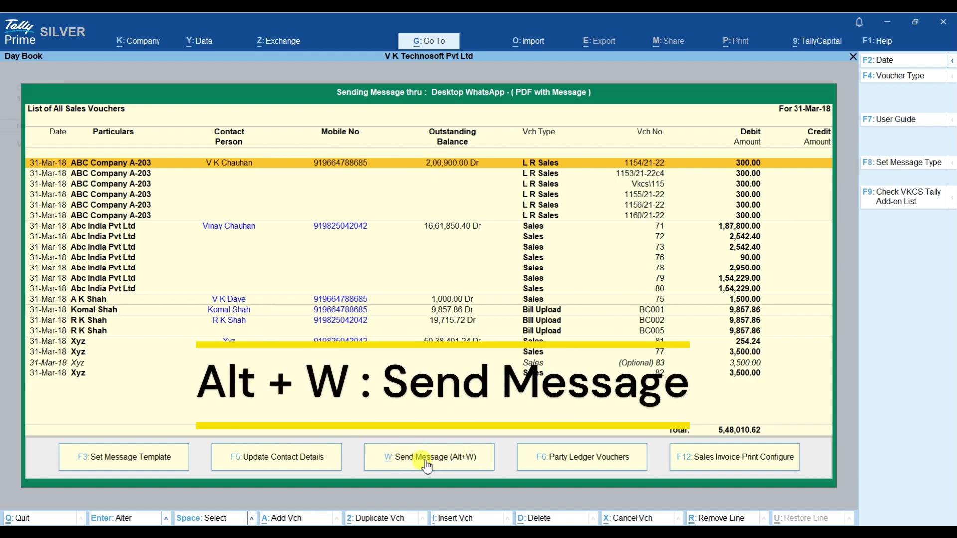
Send the message for the first ABC Company A-203 voucher to Desktop WhatsApp with its PDF voucher.
left_click(401, 476)
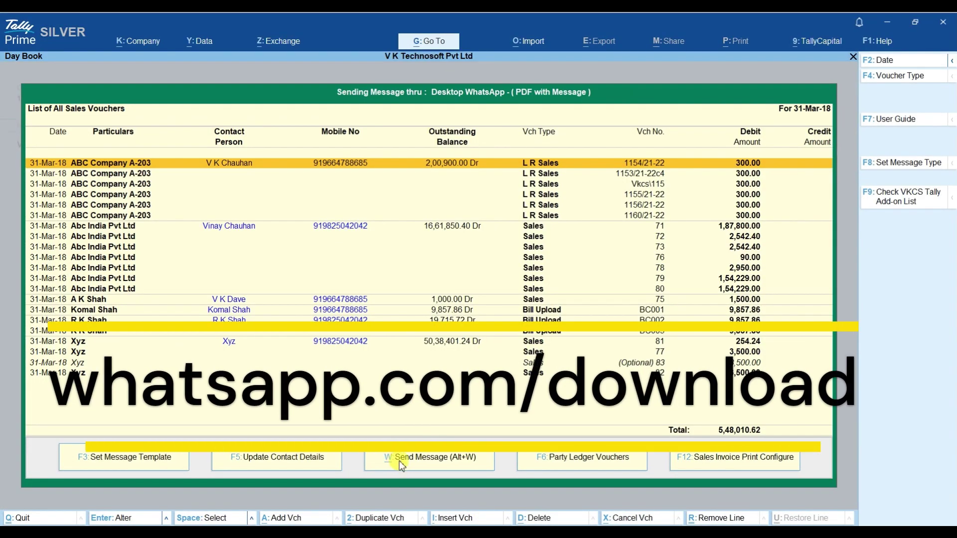
left_click(401, 464)
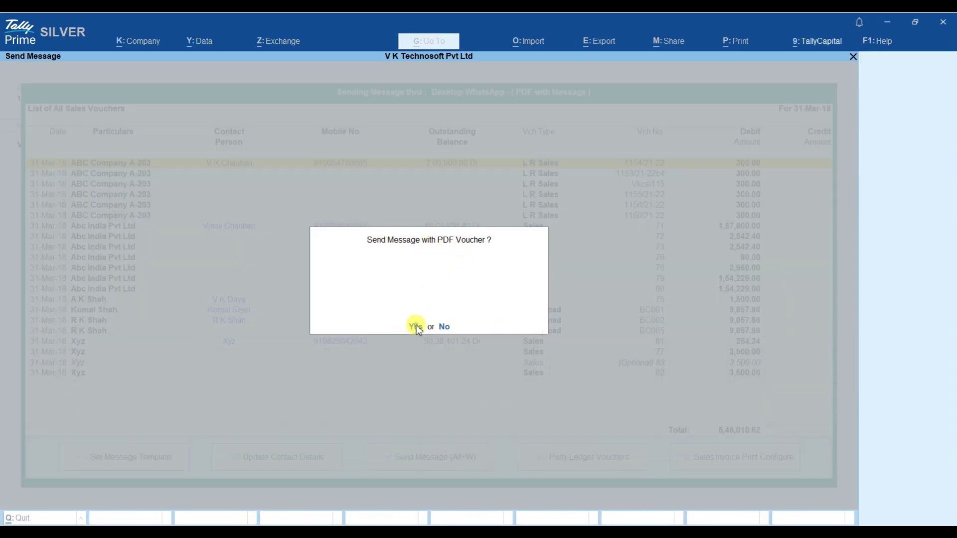
left_click(416, 325)
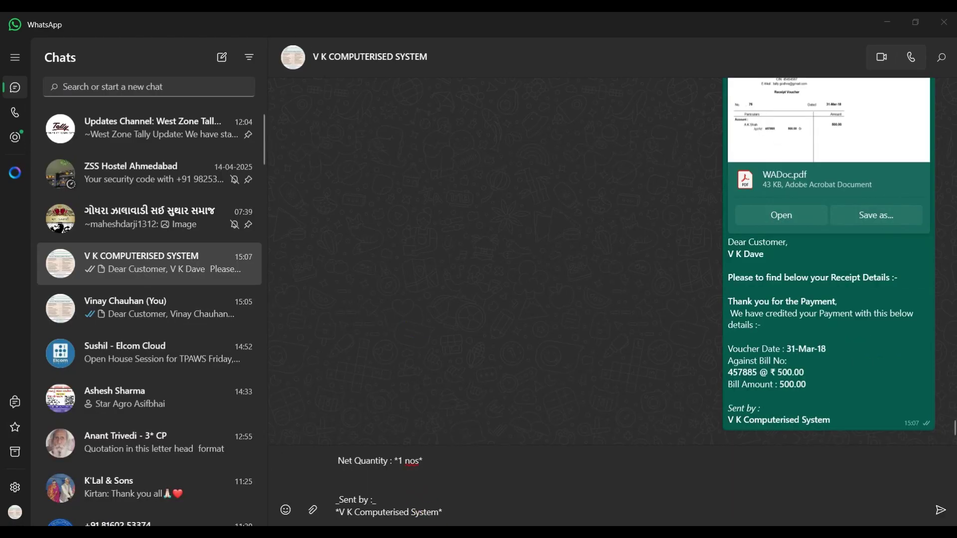
Copy the exported WADoc PDF from the E:\TP6.0\Export File folder.
left_click(199, 230)
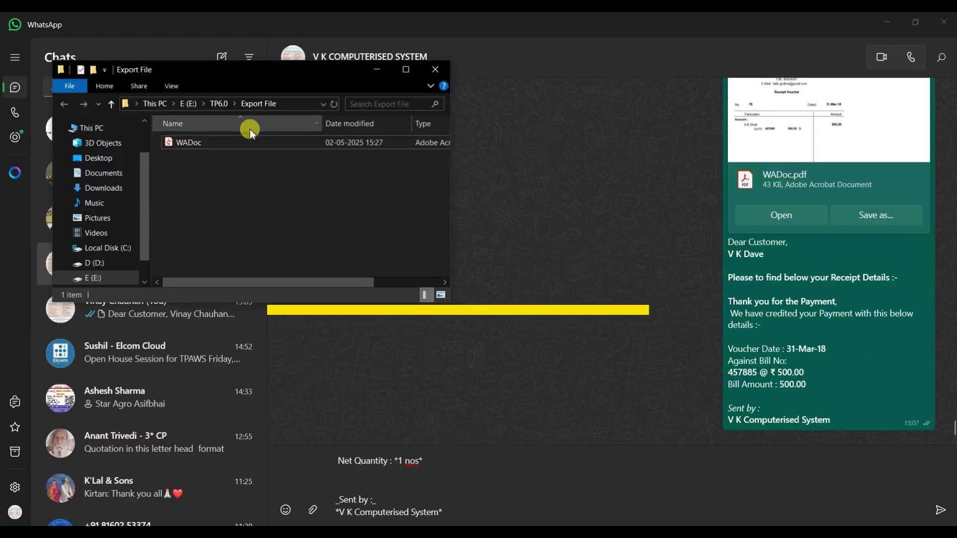
left_click(288, 109)
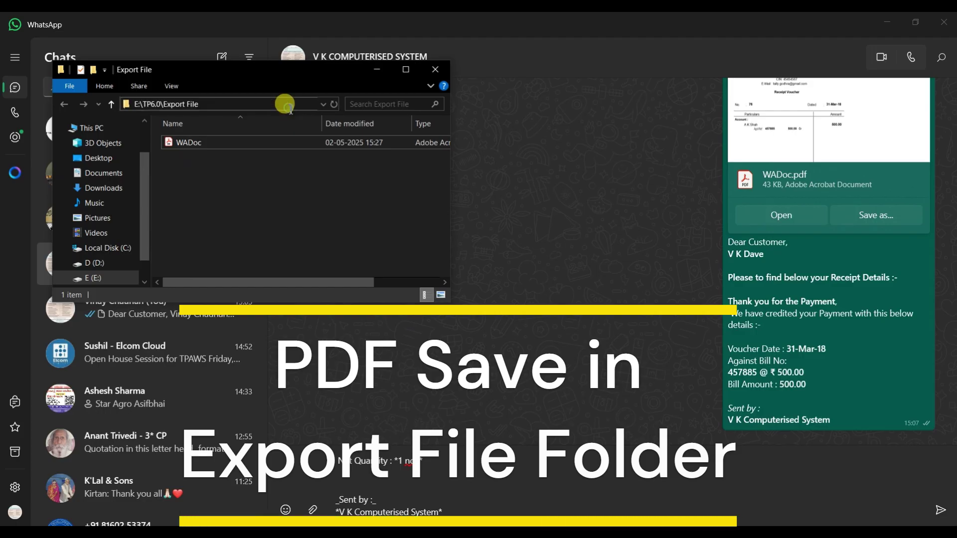
right_click(180, 145)
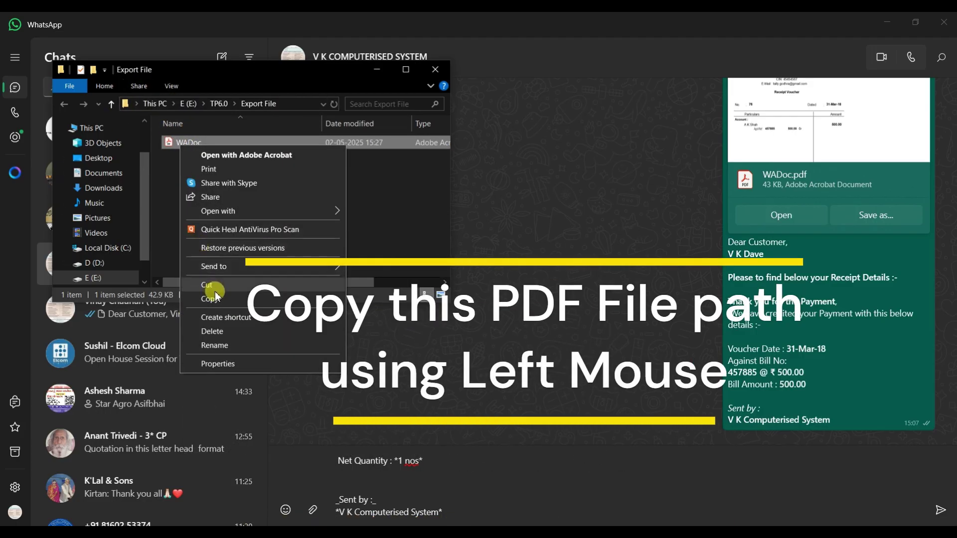
left_click(217, 297)
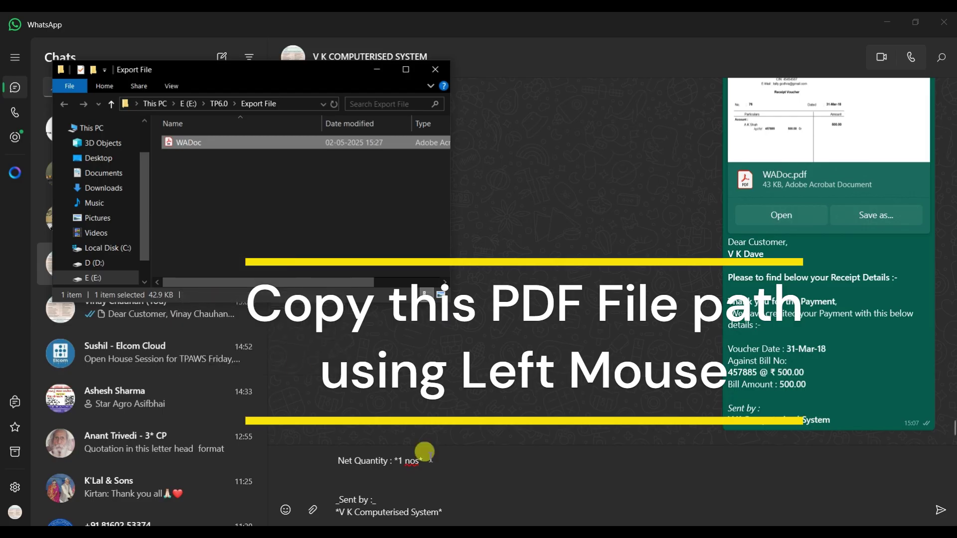
Paste the copied PDF into the V K Computerised System chat's prepared message and send both together.
left_click(490, 498)
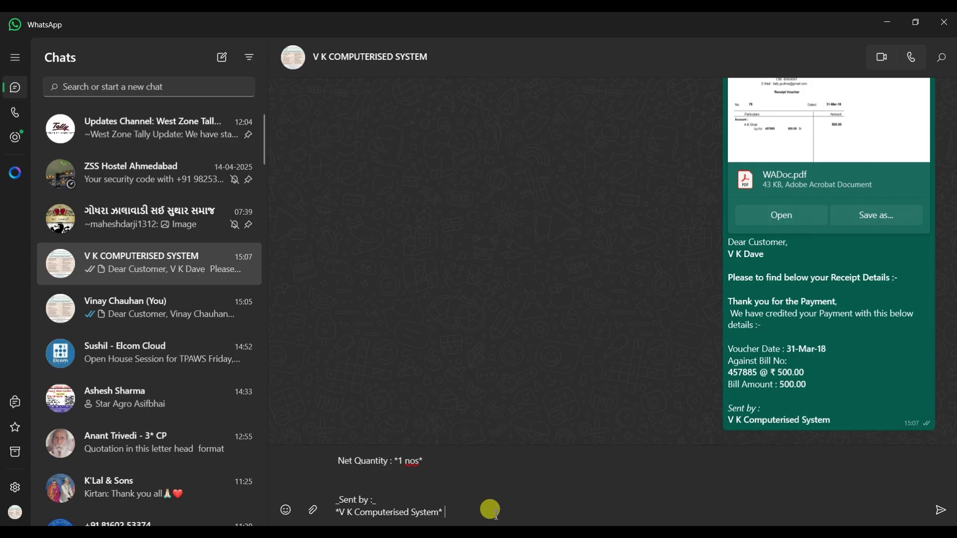
key("ctrl+v")
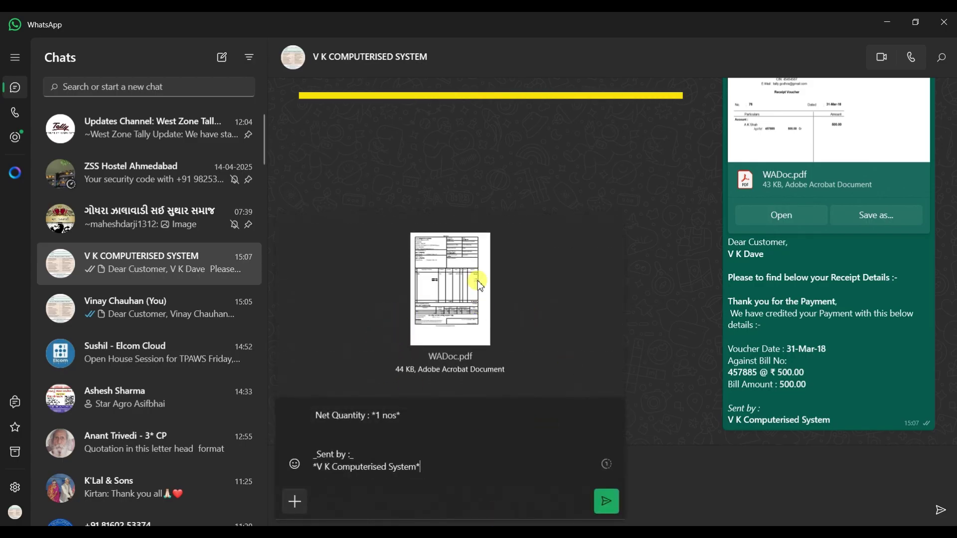
left_click(607, 501)
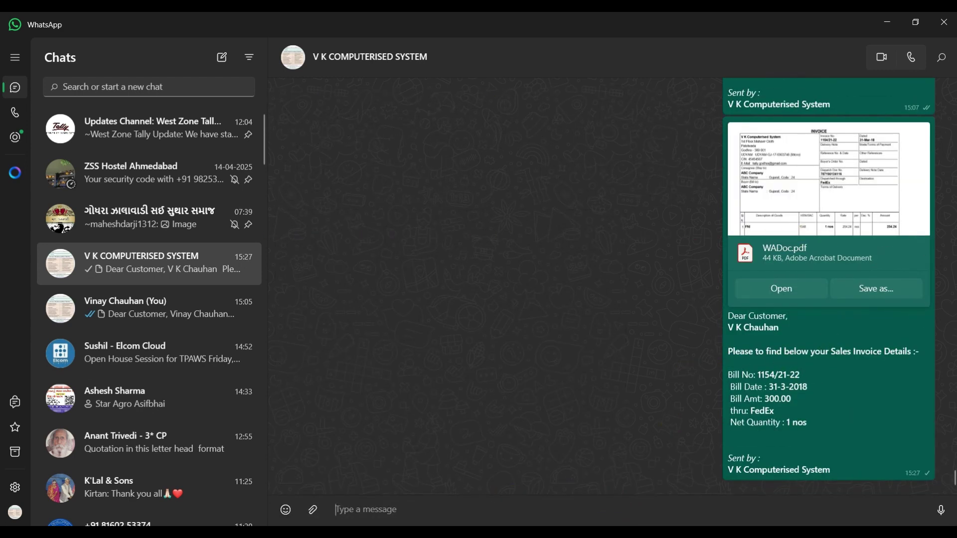
Switch to TallyPrime and send the message for ABC Company A-203 voucher 1155/21-22 to Desktop WhatsApp with its PDF voucher.
left_click(464, 532)
key("Down")
key("Down")
key("Down")
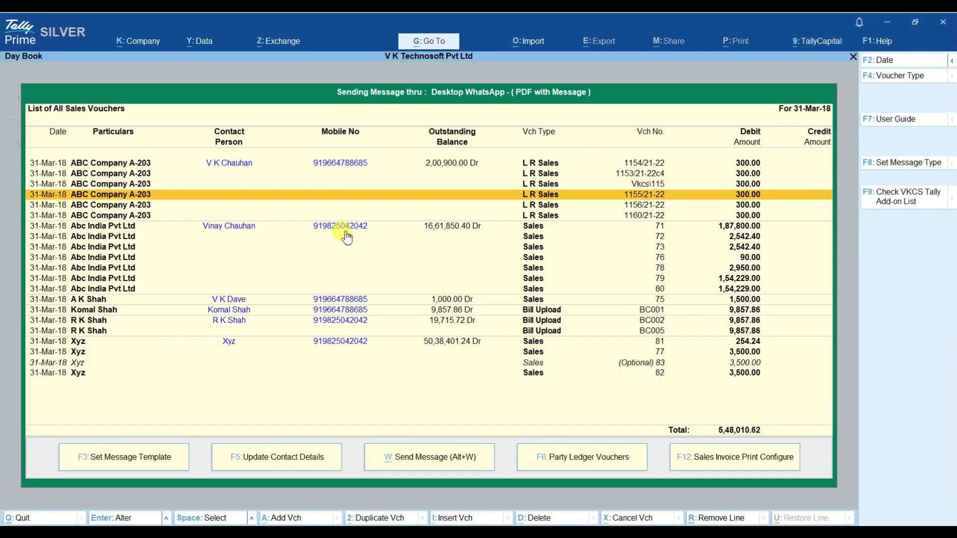
key("alt+w")
key("y")
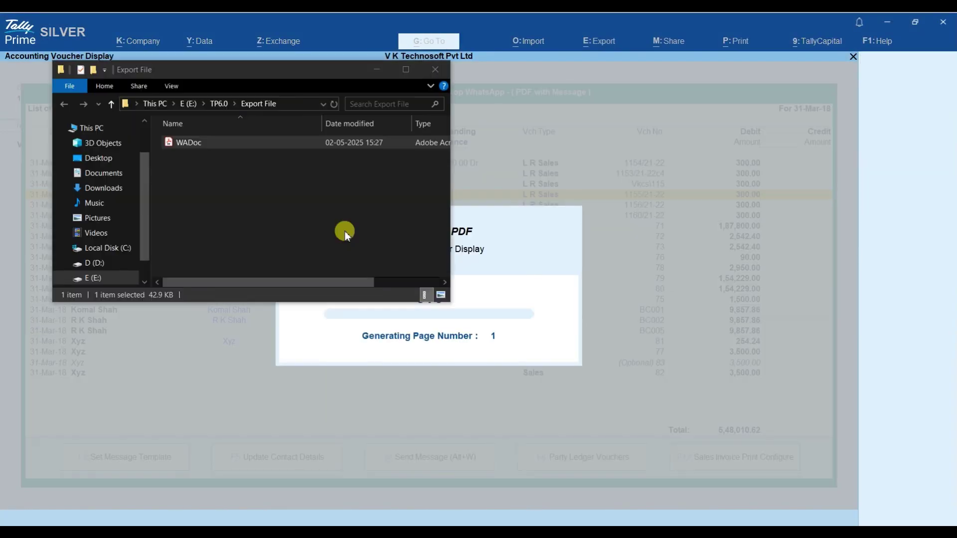
Paste the already copied WADoc PDF into the prepared WhatsApp message for voucher 1155/21-22 and send both.
key("ctrl+v")
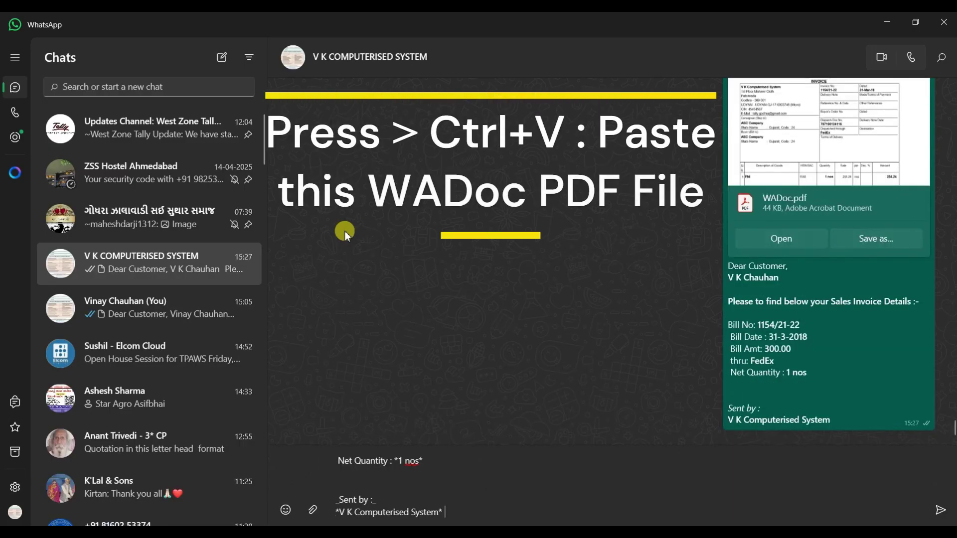
key("ctrl+v")
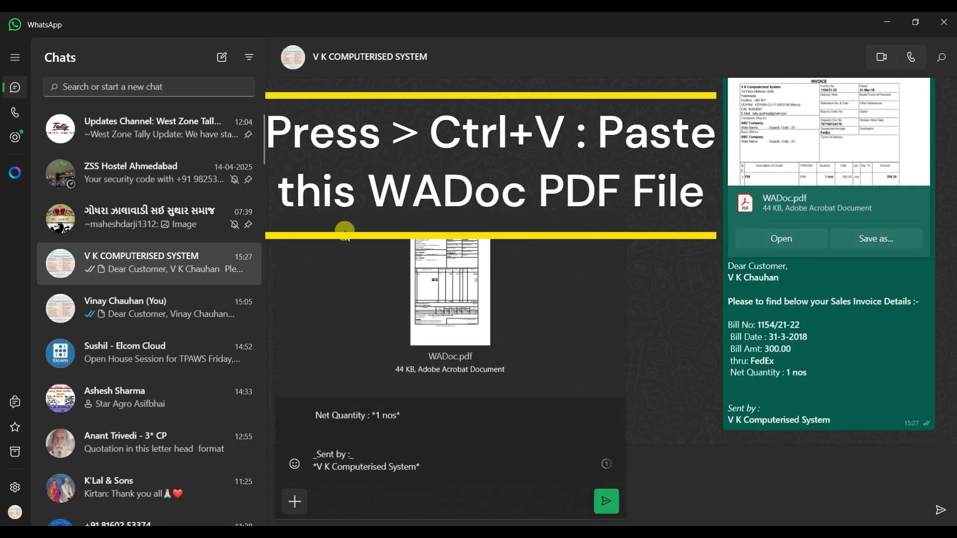
key("Return")
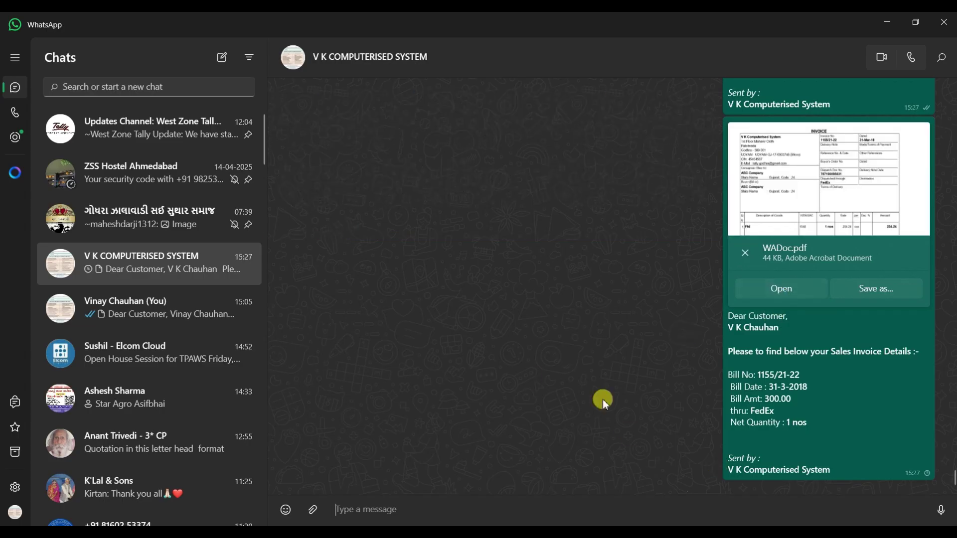
key("alt+Tab")
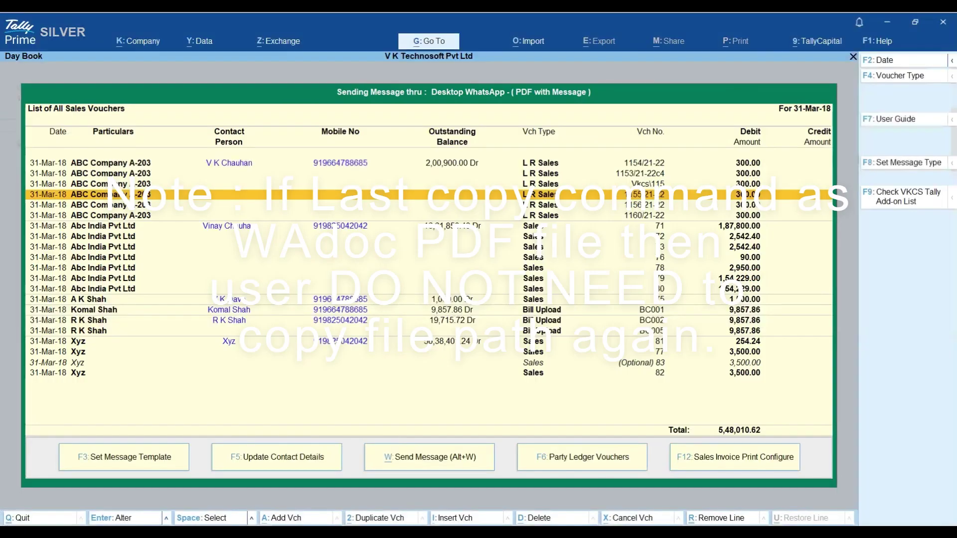
key("alt+Tab")
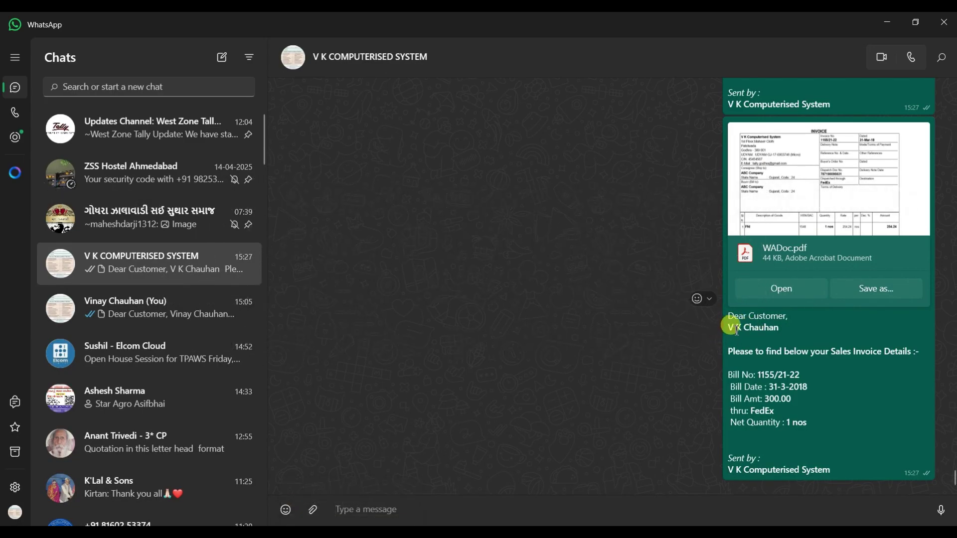
left_click(487, 508)
Switch to TallyPrime and change the voucher list to All Receipt Vouchers.
key("alt+Tab")
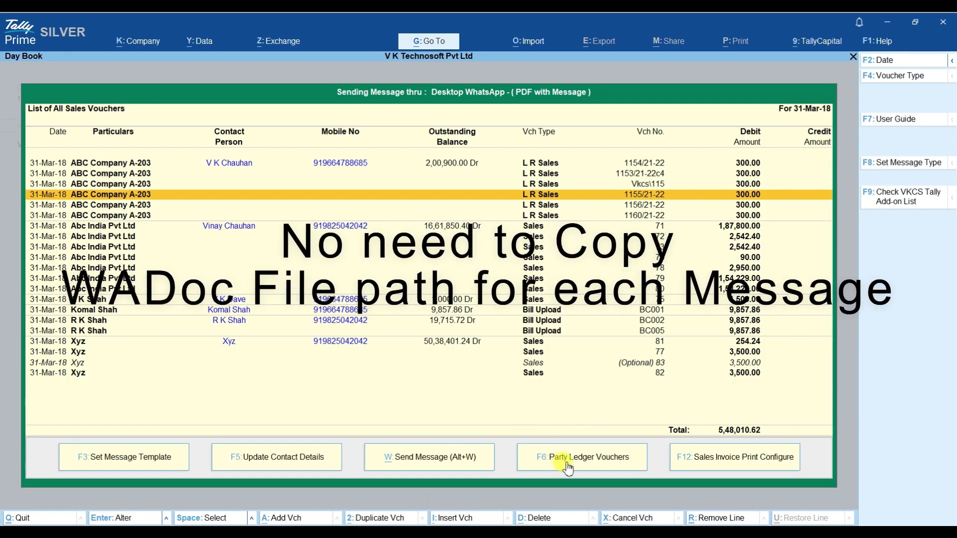
left_click(872, 82)
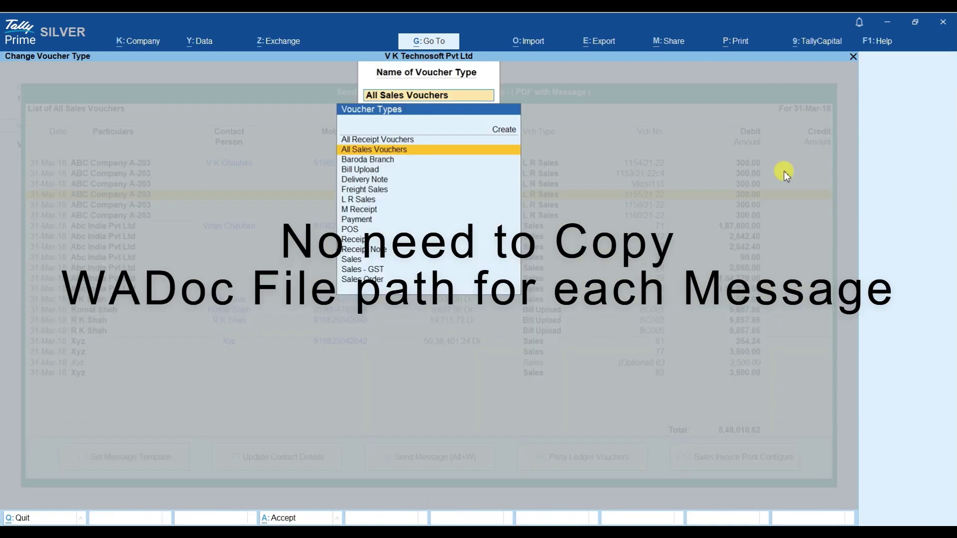
key("Up")
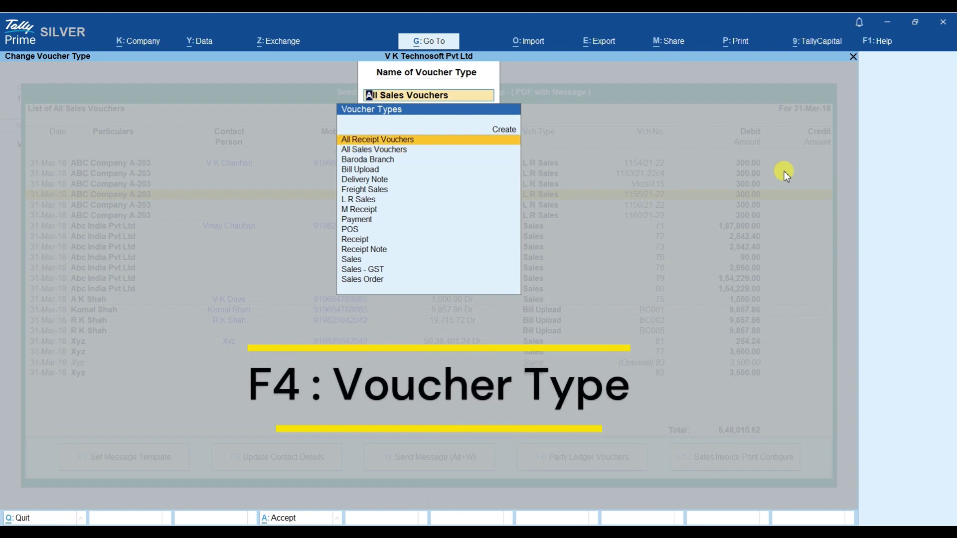
key("Return")
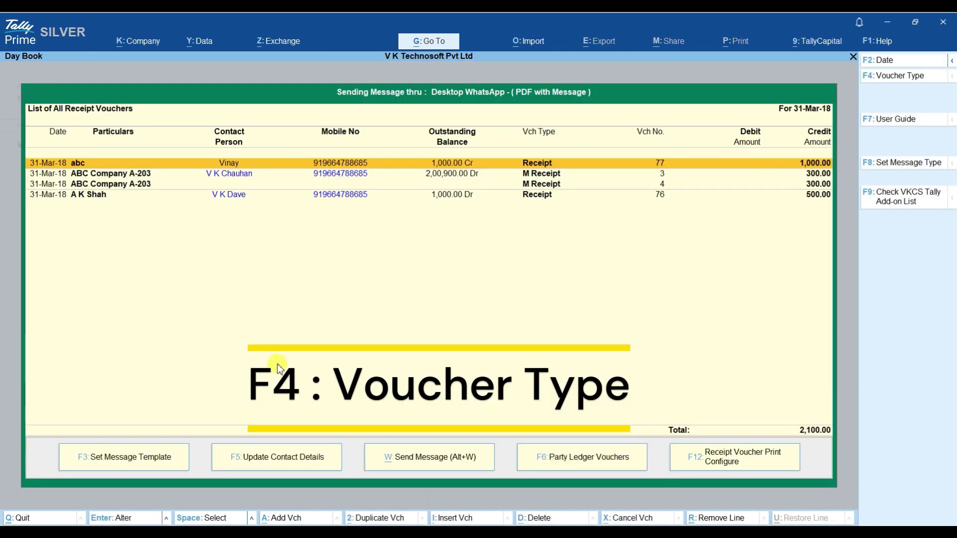
Remove Banking Transaction Details from the default message details of the Receipt voucher type.
left_click(164, 457)
key("Return")
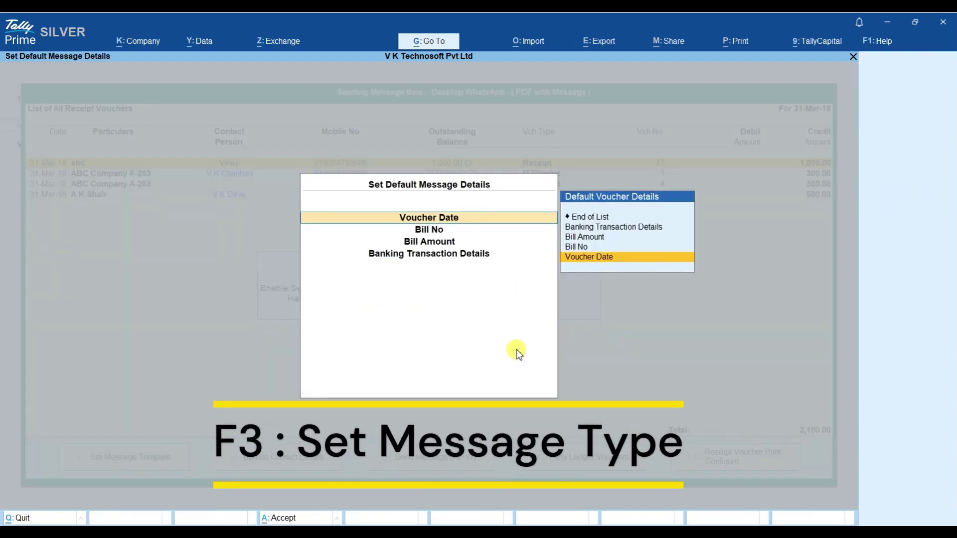
key("Return")
key("Return")
key("Return")
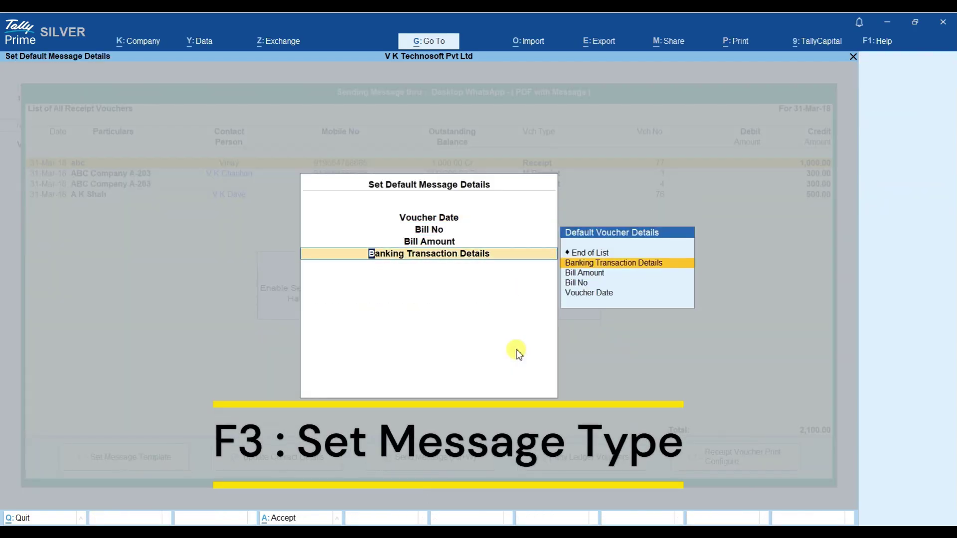
key("BackSpace")
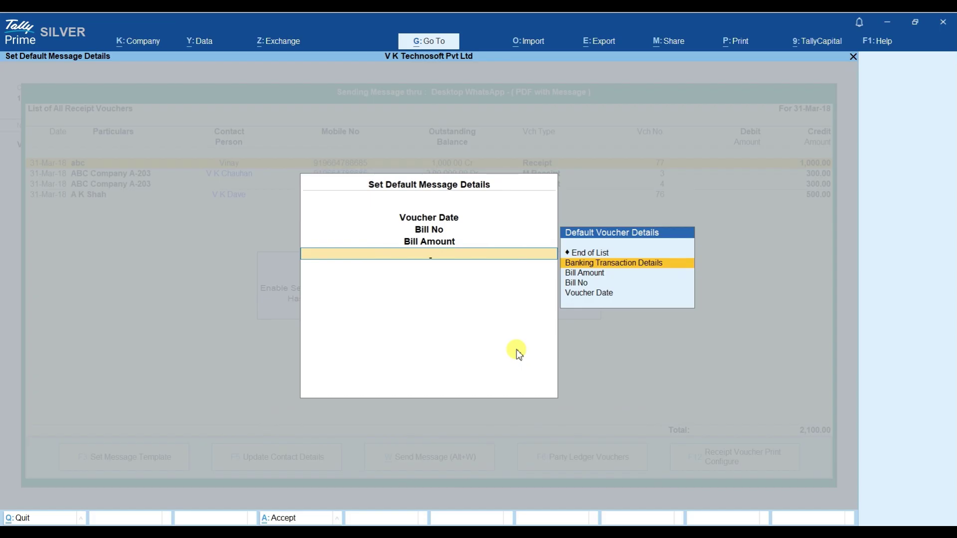
key("Return")
key("Return")
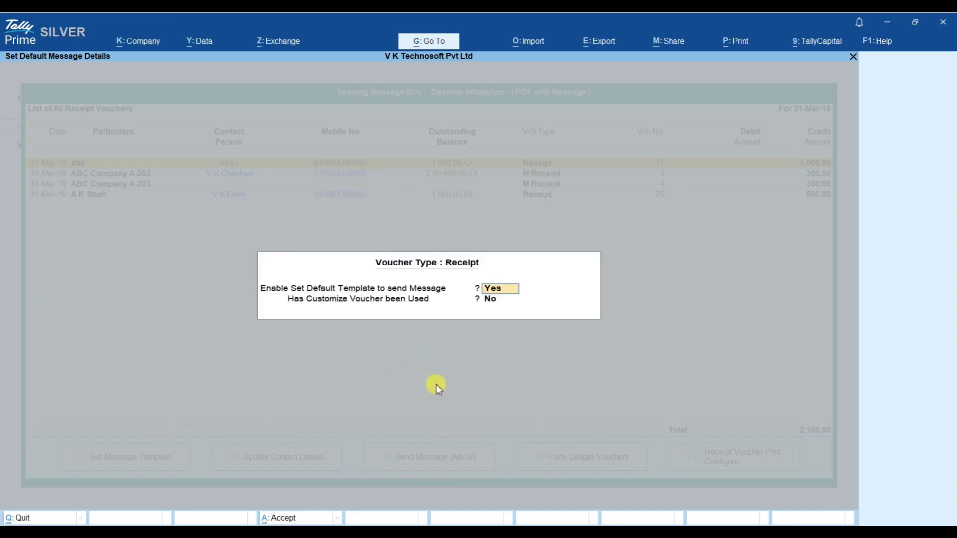
key("Escape")
key("Return")
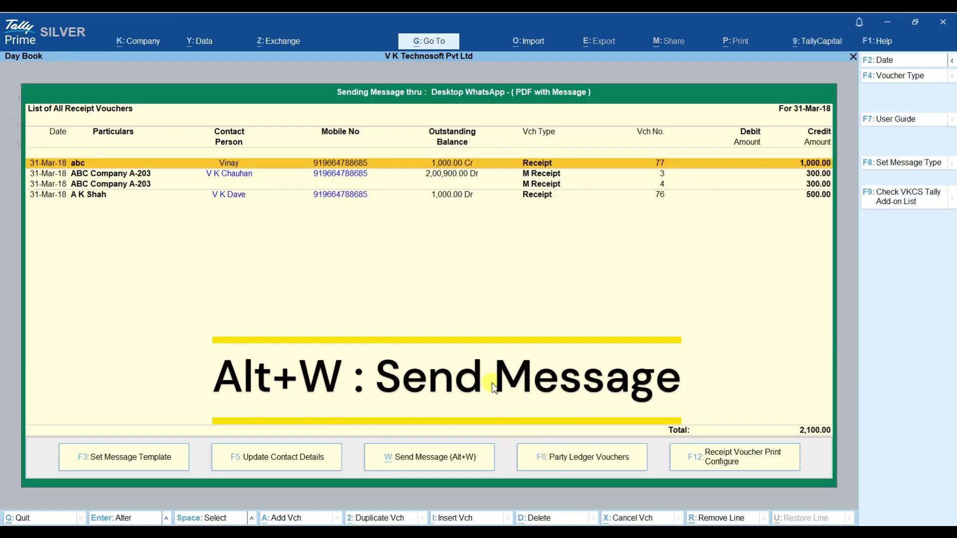
Send the abc receipt voucher 77 message with its PDF voucher, pasting the WADoc PDF into the prepared WhatsApp message.
left_click(421, 453)
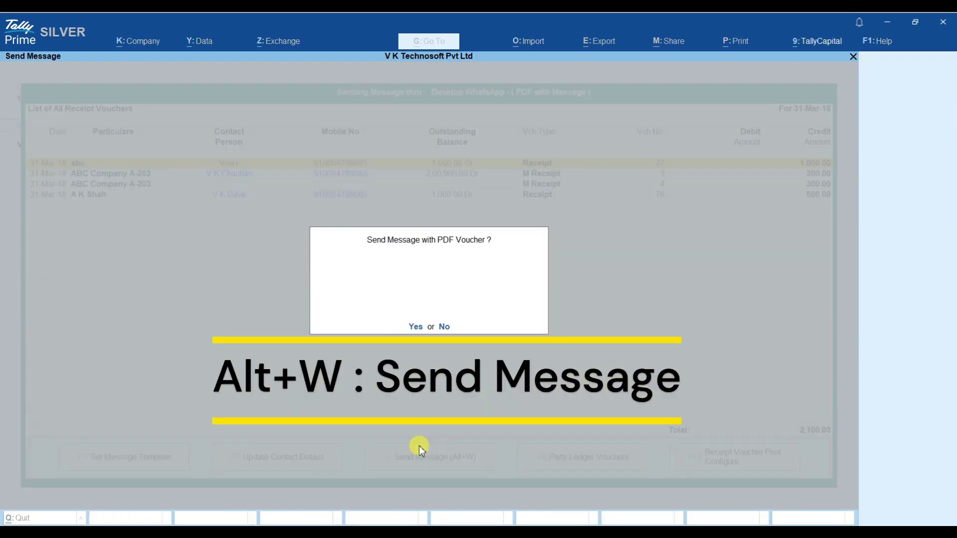
left_click(413, 327)
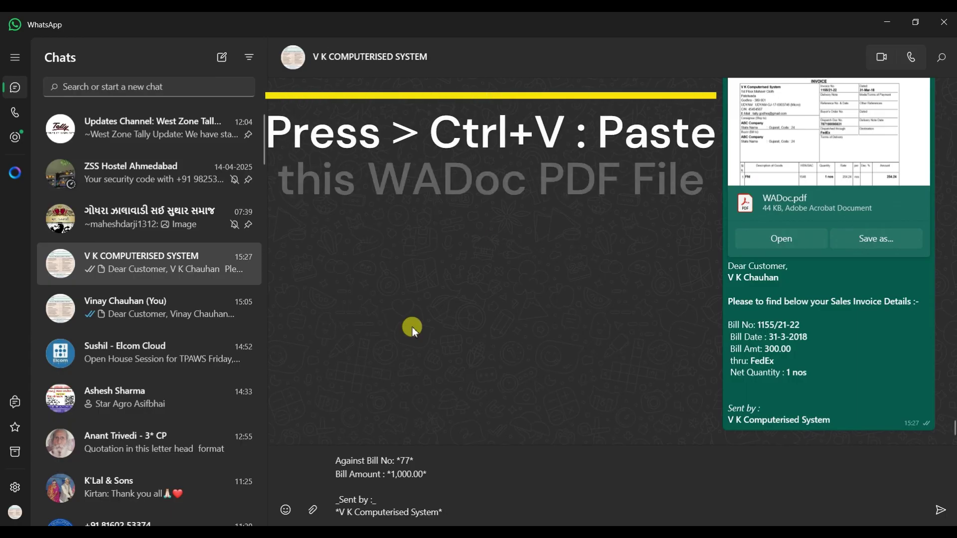
key("ctrl+v")
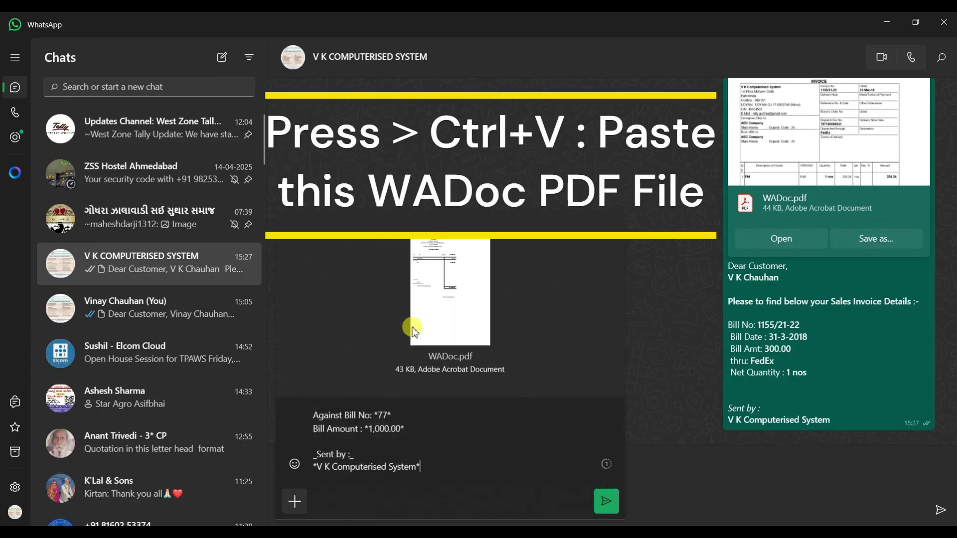
key("Return")
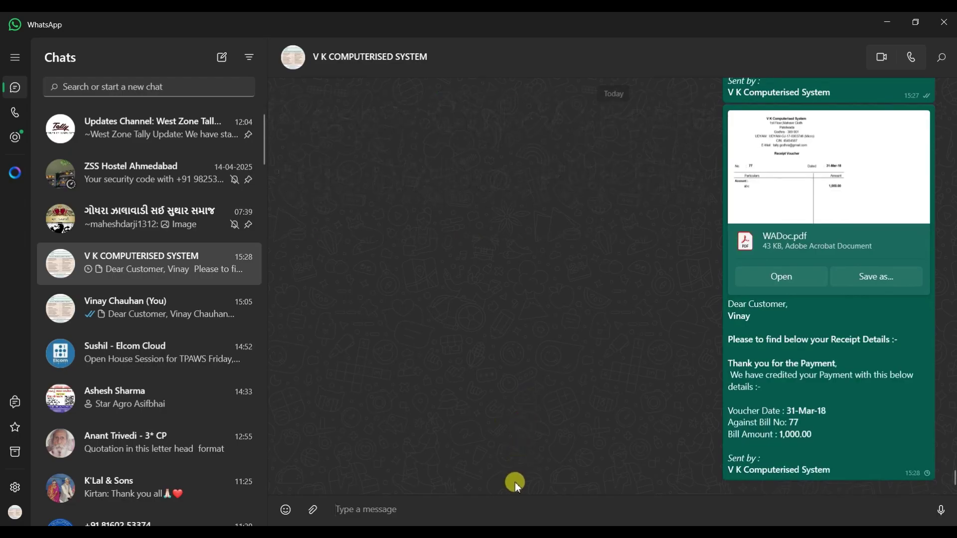
Switch to TallyPrime and list the Payment vouchers for the period 1-Apr-17 to 31-Mar-18.
left_click(471, 485)
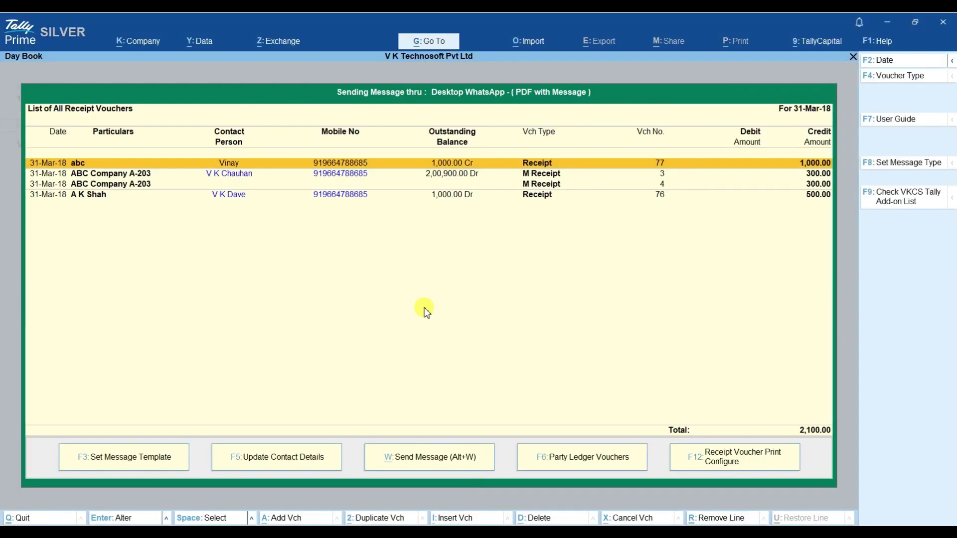
key("Down")
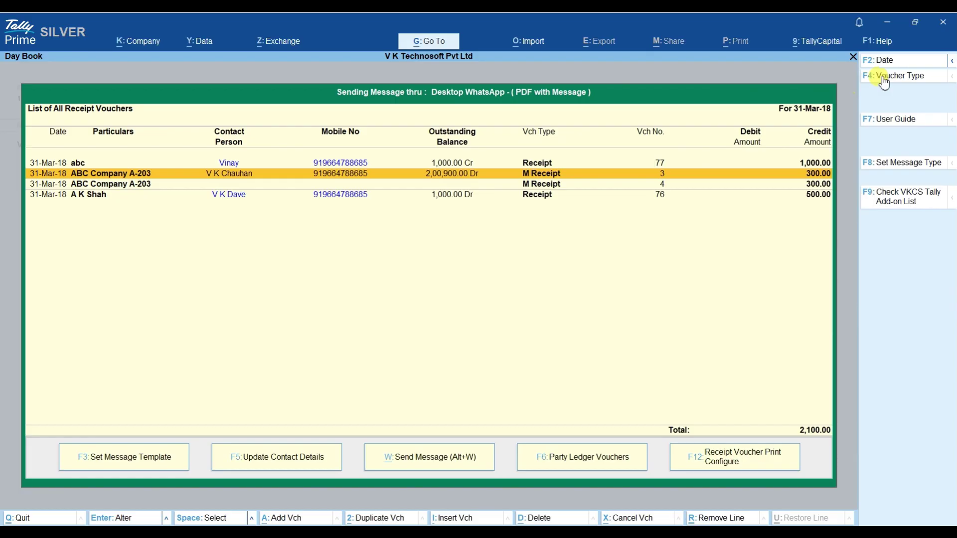
left_click(881, 76)
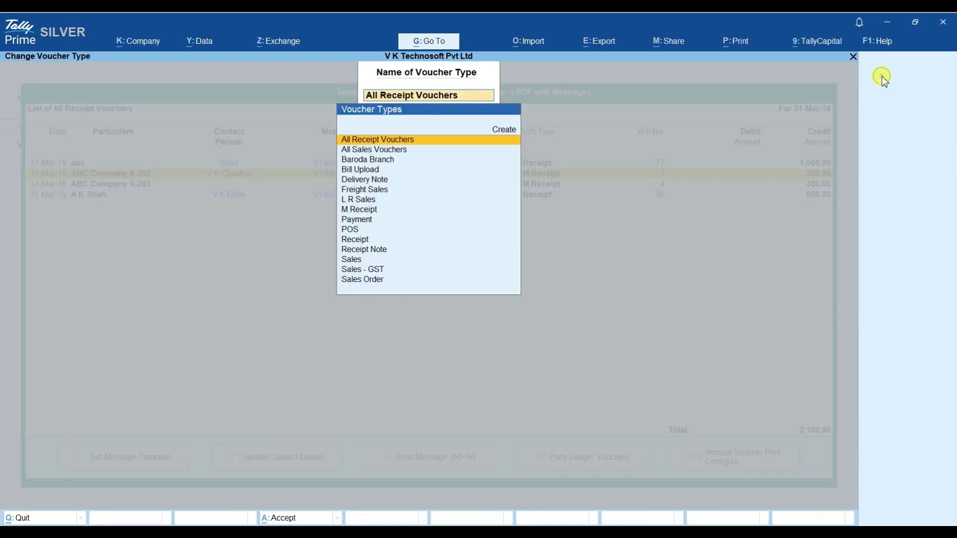
key("Down")
key("Down")
key("Down")
key("Down")
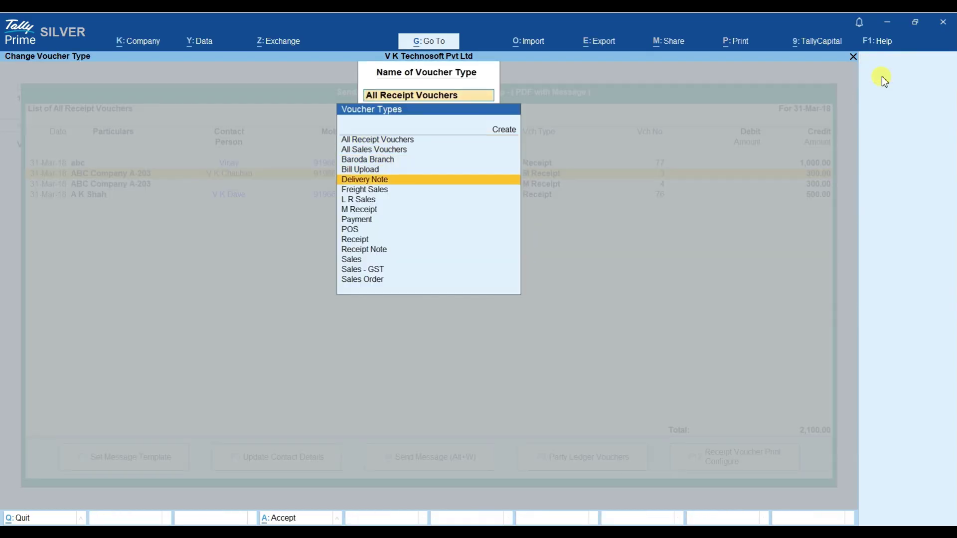
key("Down")
key("Down")
key("Down")
key("Up")
key("Up")
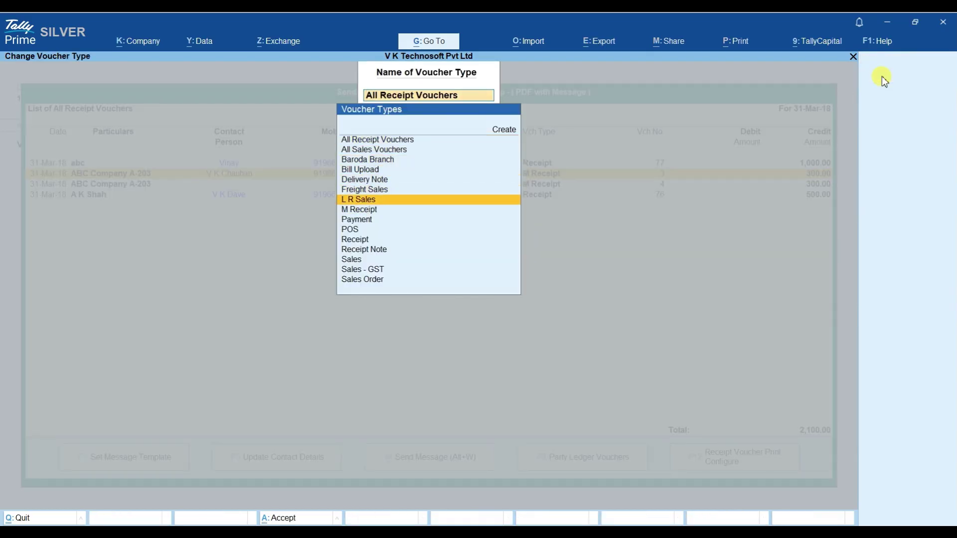
key("Up")
key("Down")
key("Down")
key("Down")
key("Down")
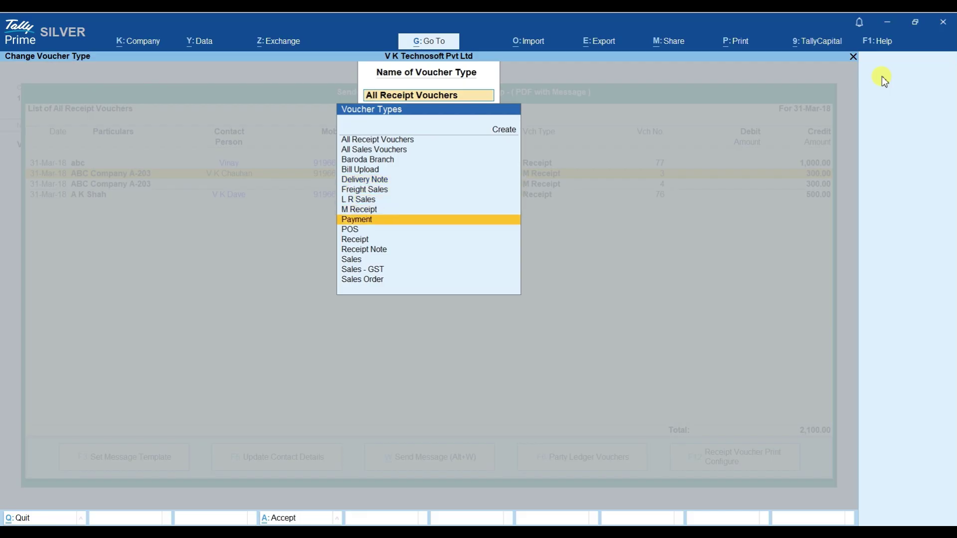
key("Return")
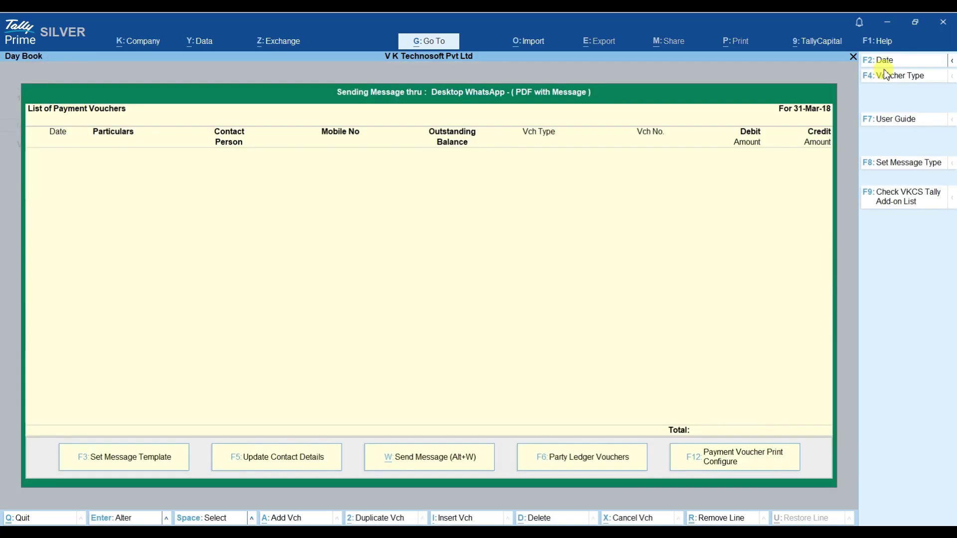
left_click(881, 61)
key("Return")
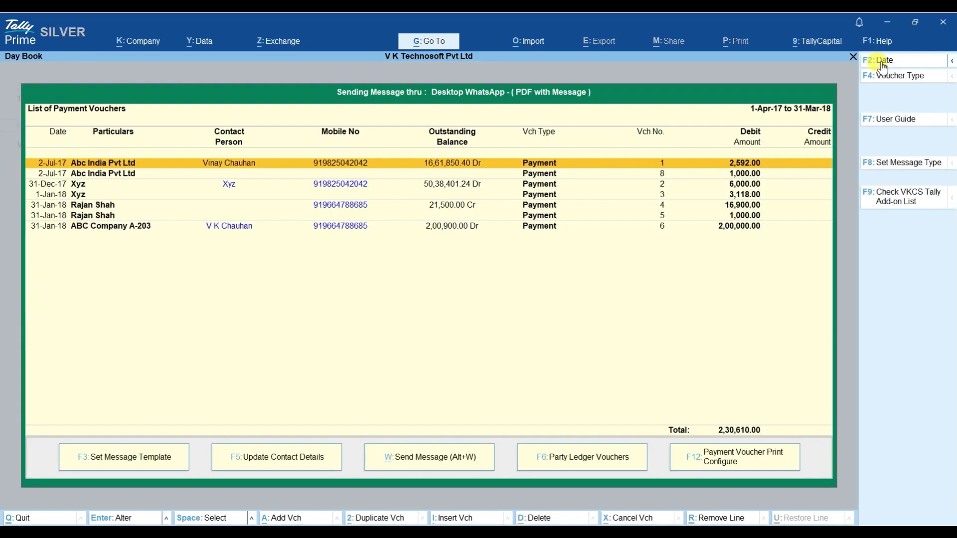
Send the message for Abc India Pvt Ltd payment voucher 1 through WhatsApp with its WADoc PDF attached.
key("alt+w")
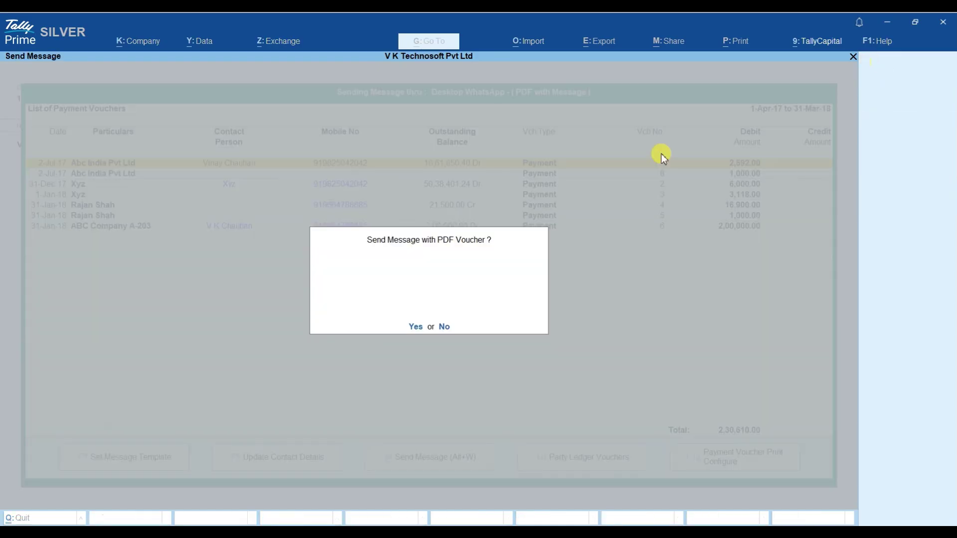
key("y")
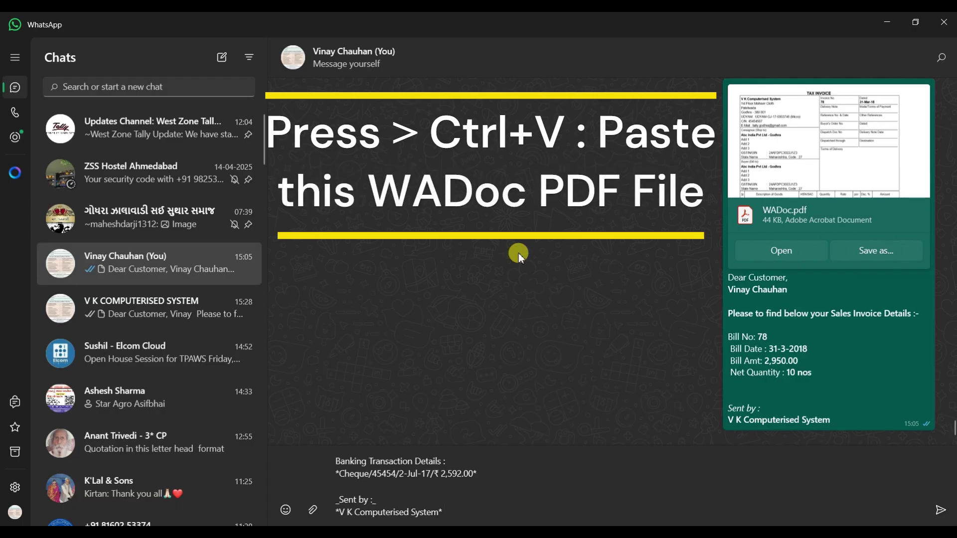
key("ctrl+v")
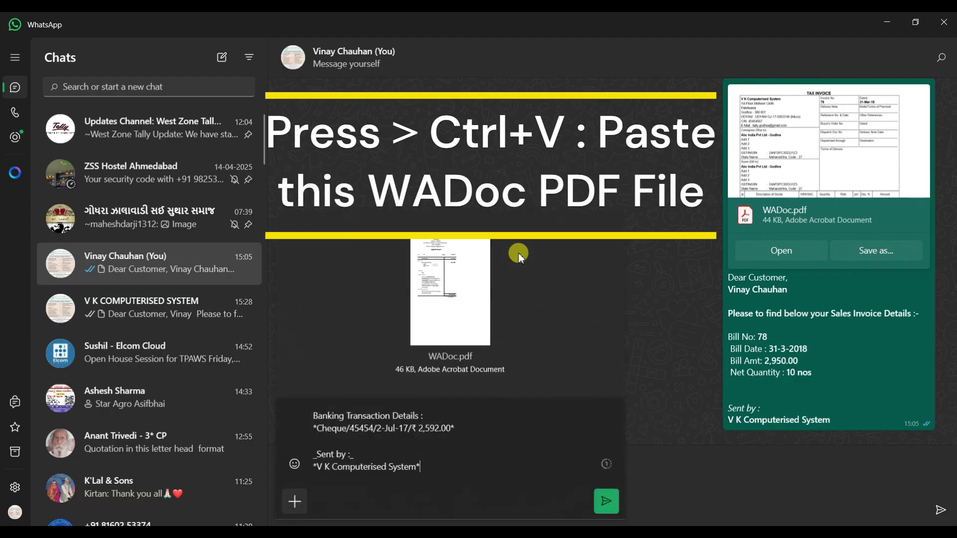
key("Return")
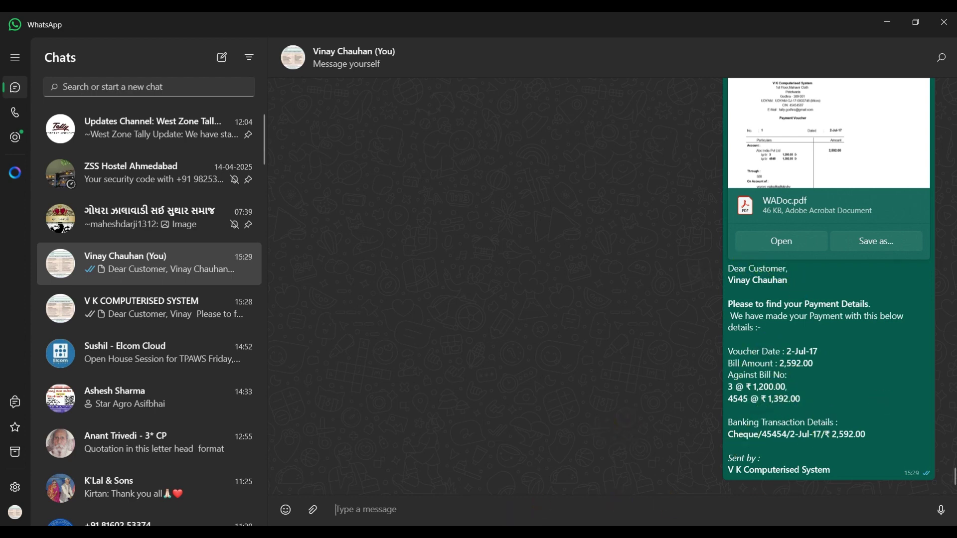
Switch to TallyPrime and send Abc India Pvt Ltd's sales voucher 2 message from its ledger vouchers, with the Ledger Voucher PDF pasted in WhatsApp.
key("alt+Tab")
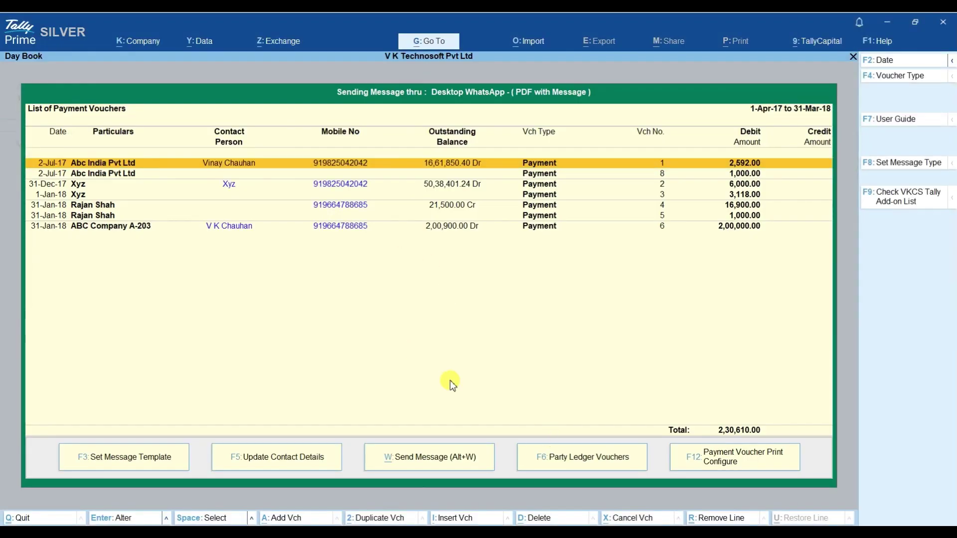
left_click(565, 463)
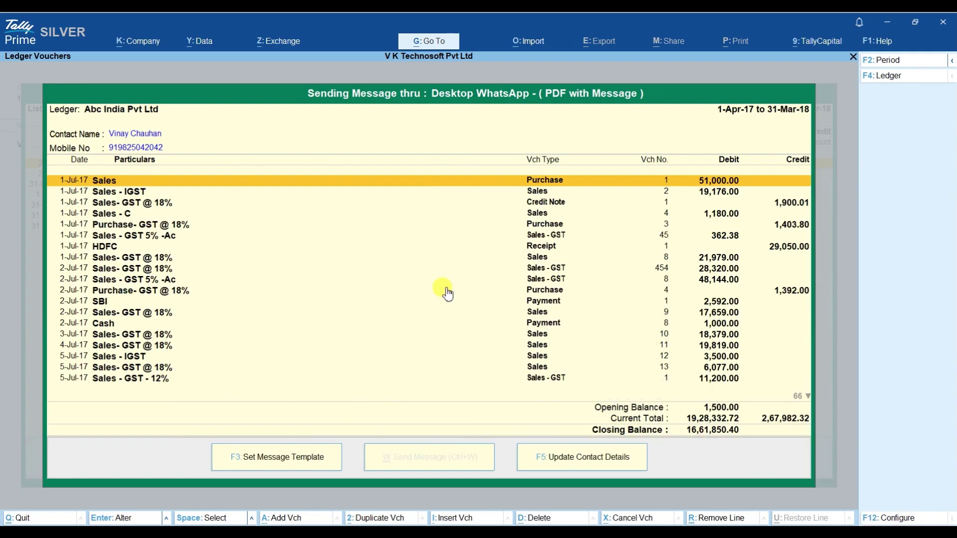
key("space")
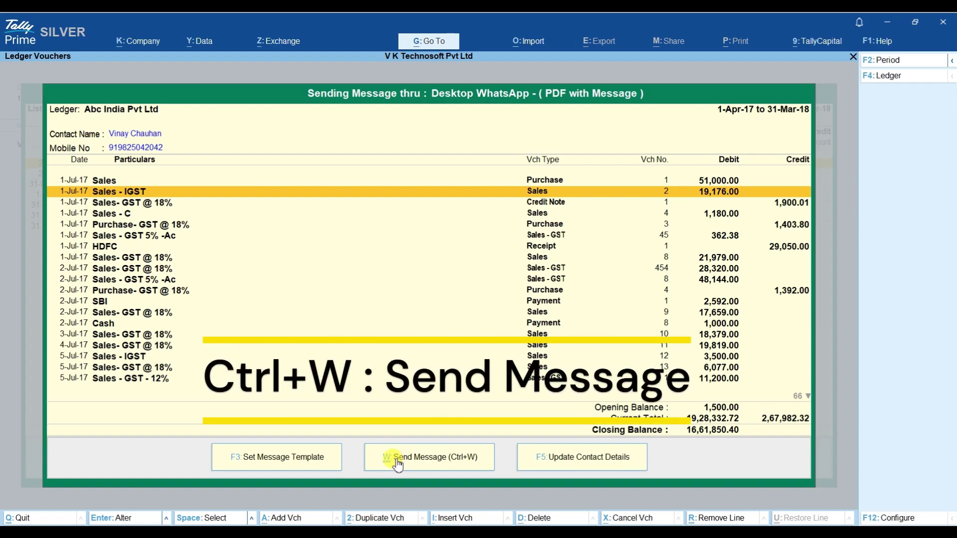
left_click(421, 464)
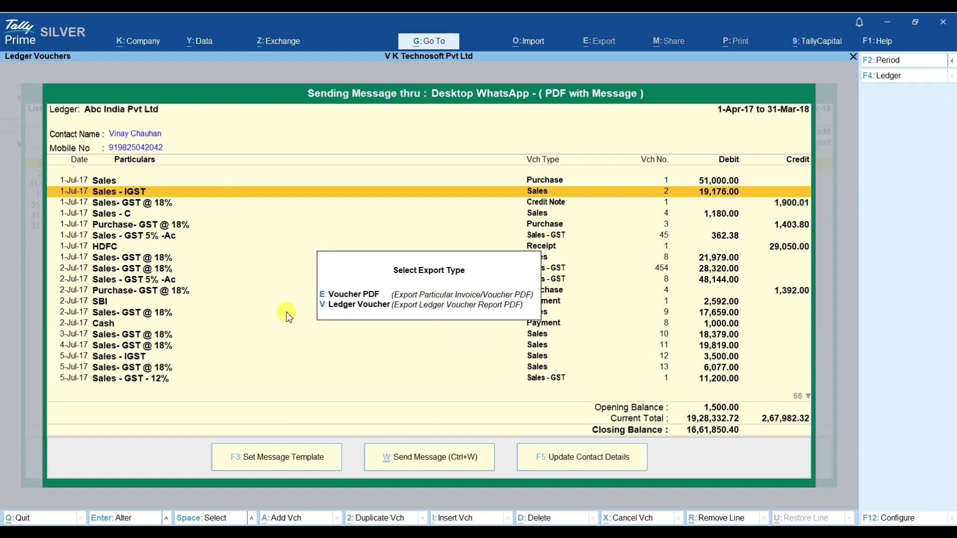
left_click(328, 306)
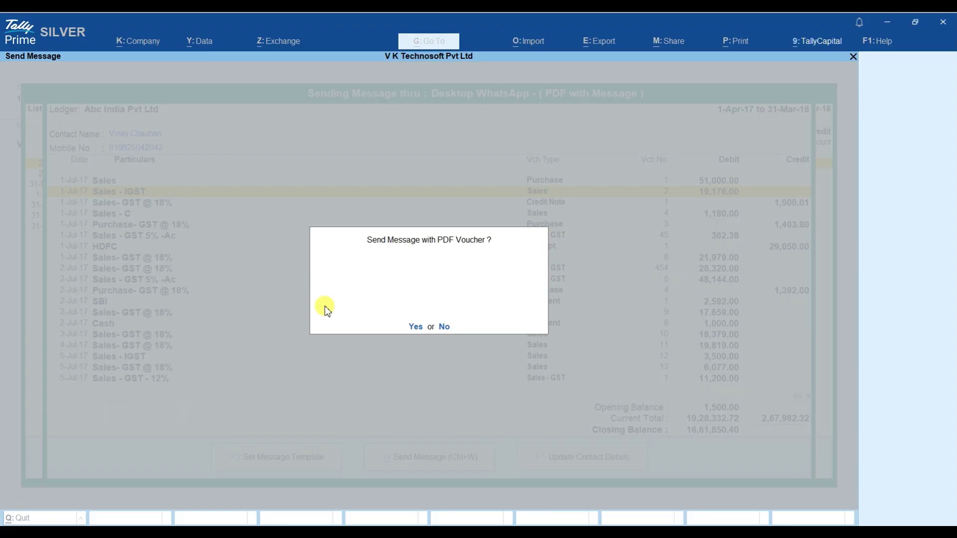
key("y")
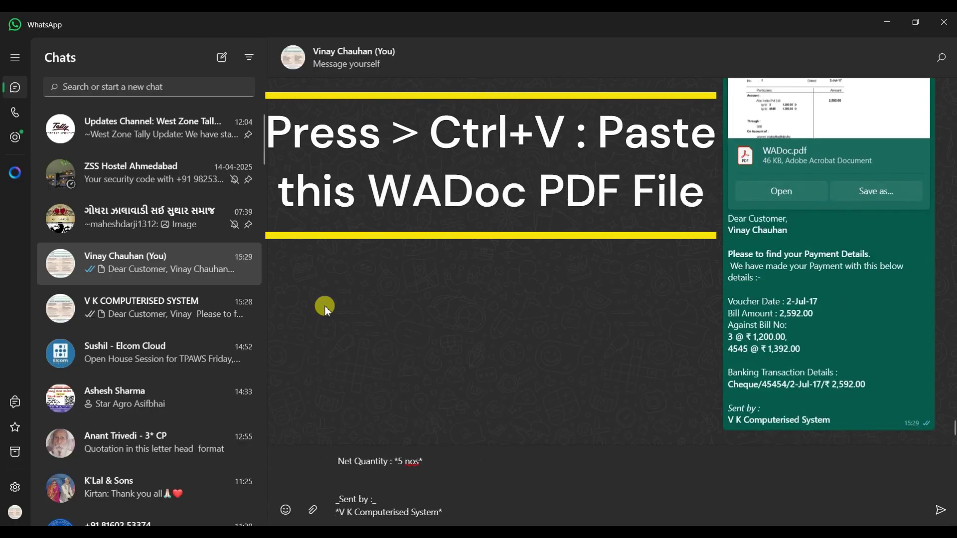
key("ctrl+v")
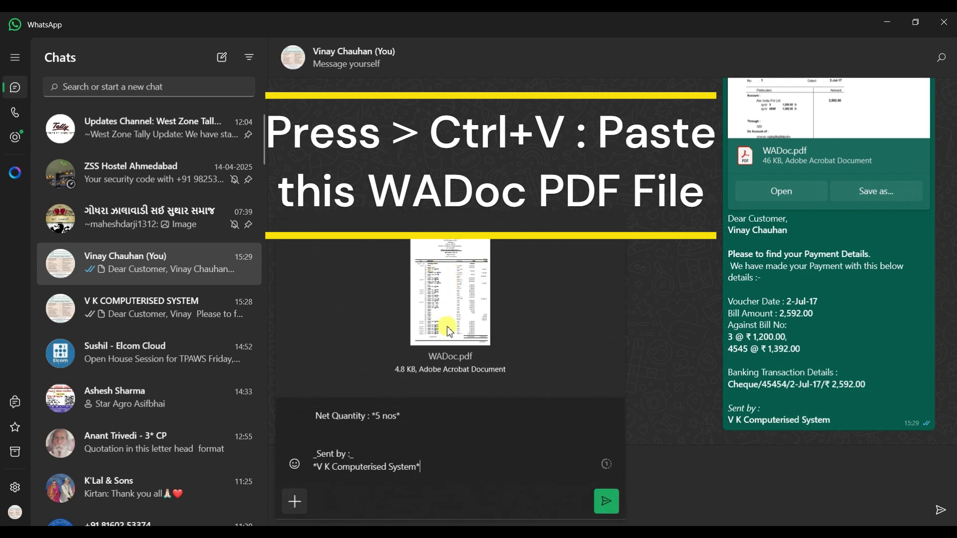
left_click(605, 503)
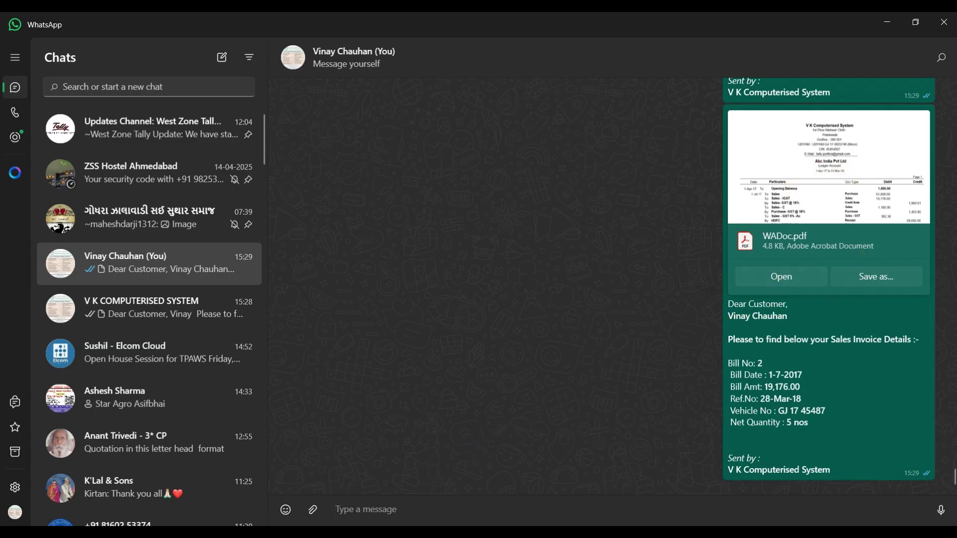
Switch to TallyPrime, open the party ledger outstandings of Abc India Pvt Ltd and select pending bills 1, 4, 3, 45 and 545.
left_click(639, 532)
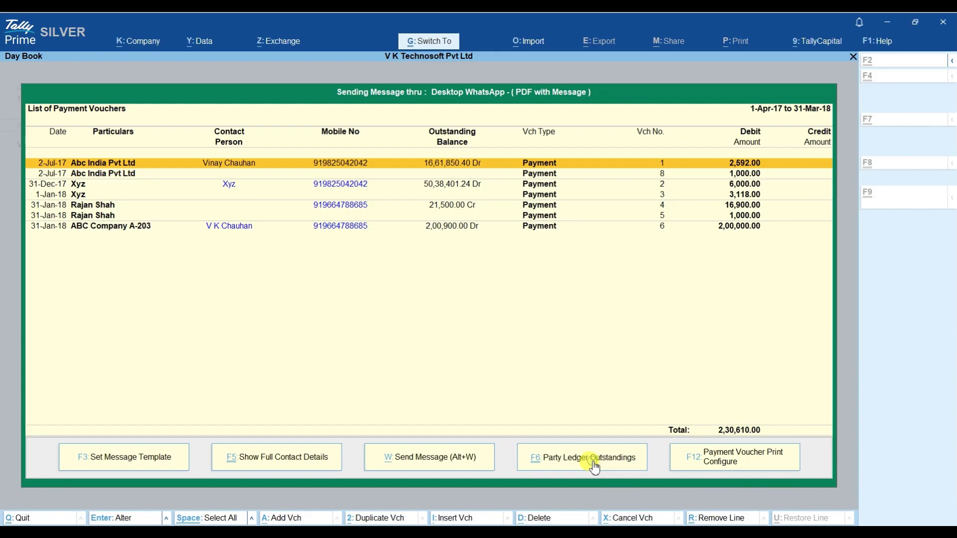
left_click(594, 460)
key("space")
key("space")
key("space")
key("space")
key("space")
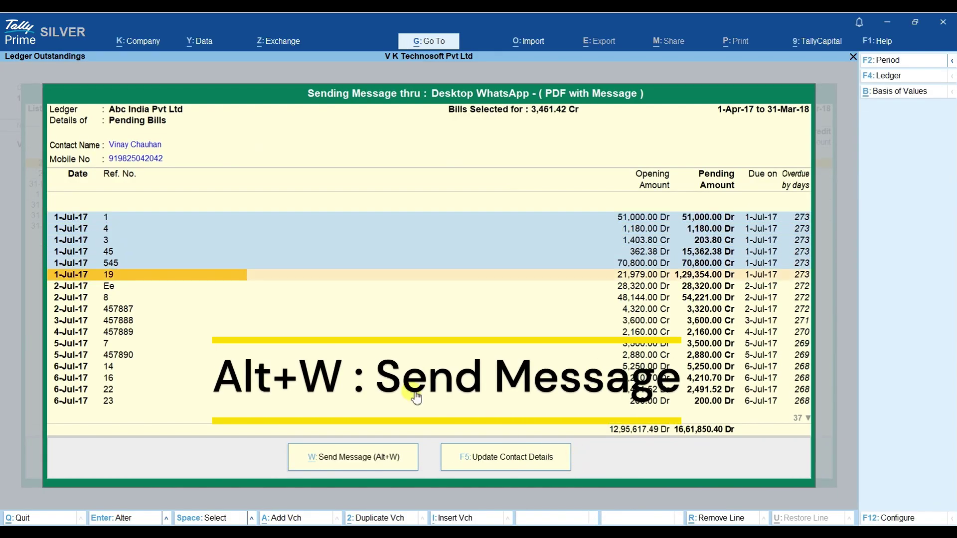
Send the outstanding message for the selected pending bills through WhatsApp with the WADoc PDF pasted in.
left_click(334, 463)
key("y")
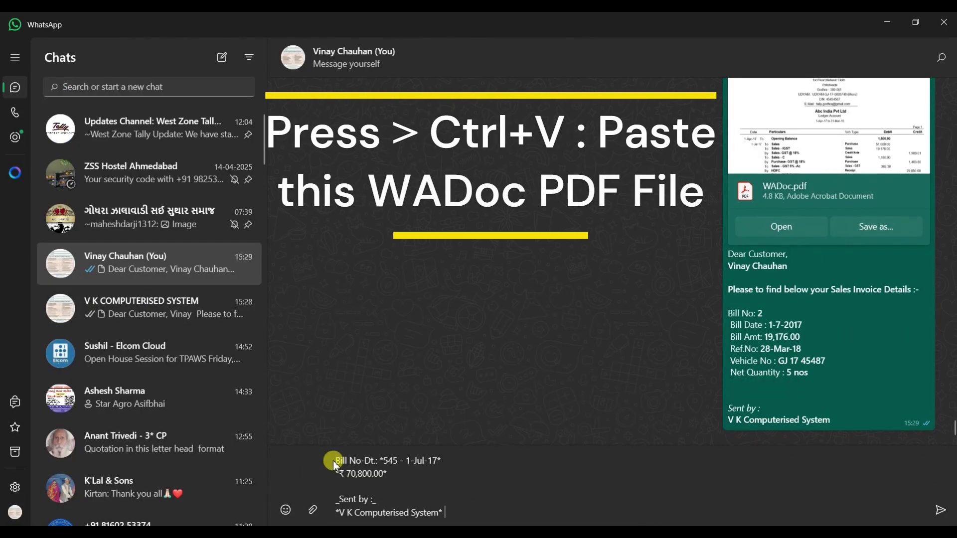
key("ctrl+v")
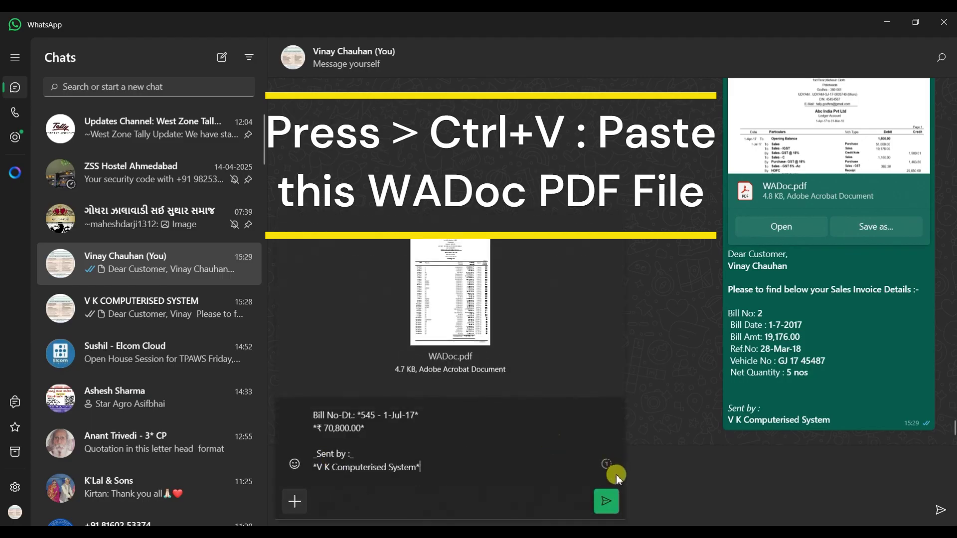
left_click(604, 502)
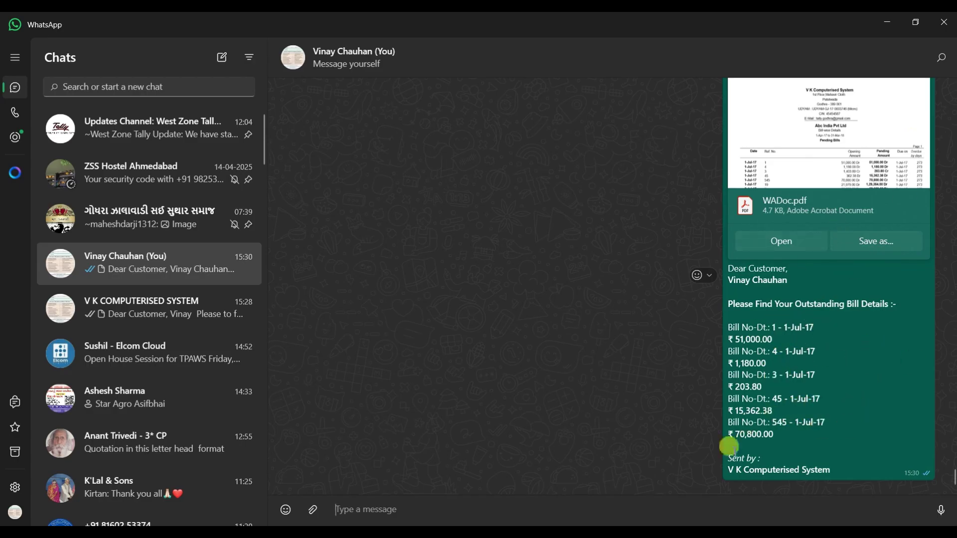
Switch to TallyPrime, view the contact details form of Abc India Pvt Ltd, quit it and go back to the Gateway of Tally.
left_click(474, 533)
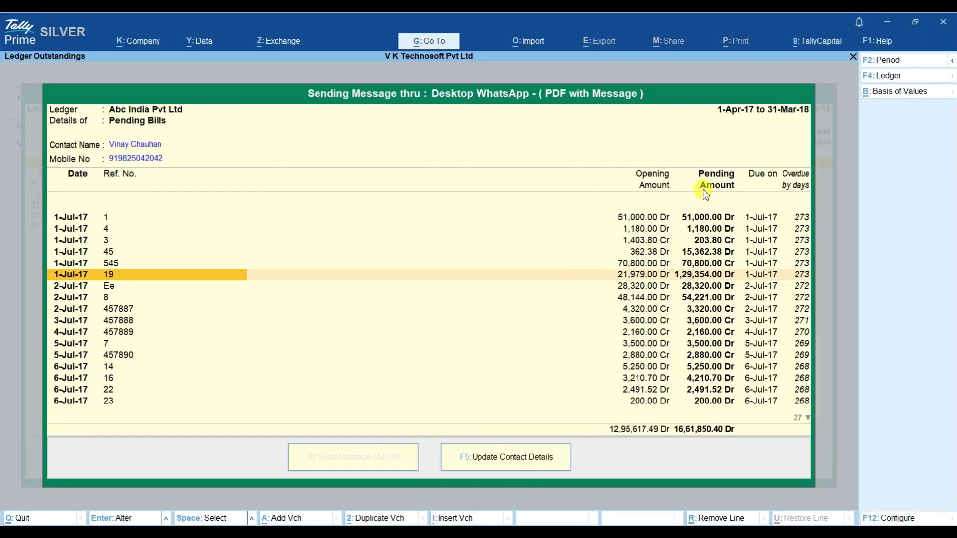
left_click(501, 451)
key("Escape")
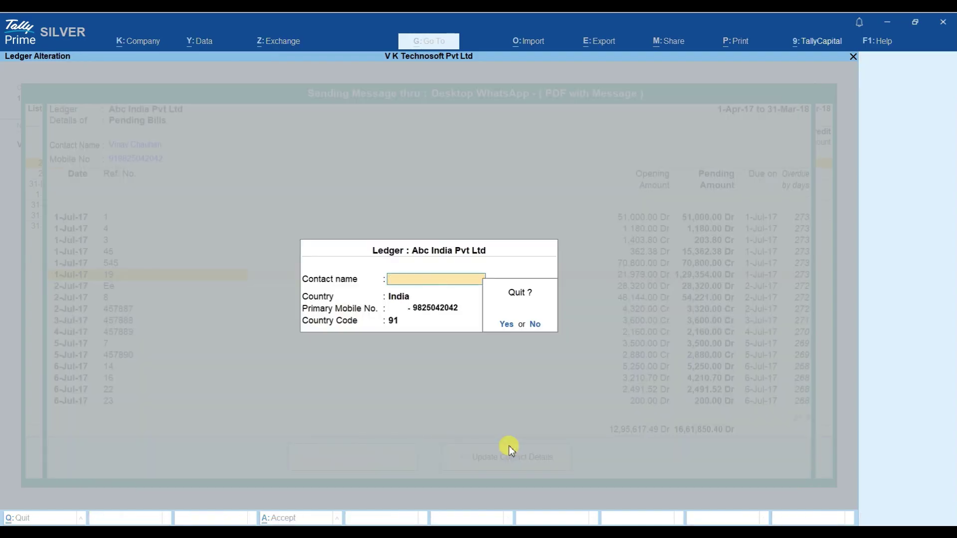
key("y")
key("Escape")
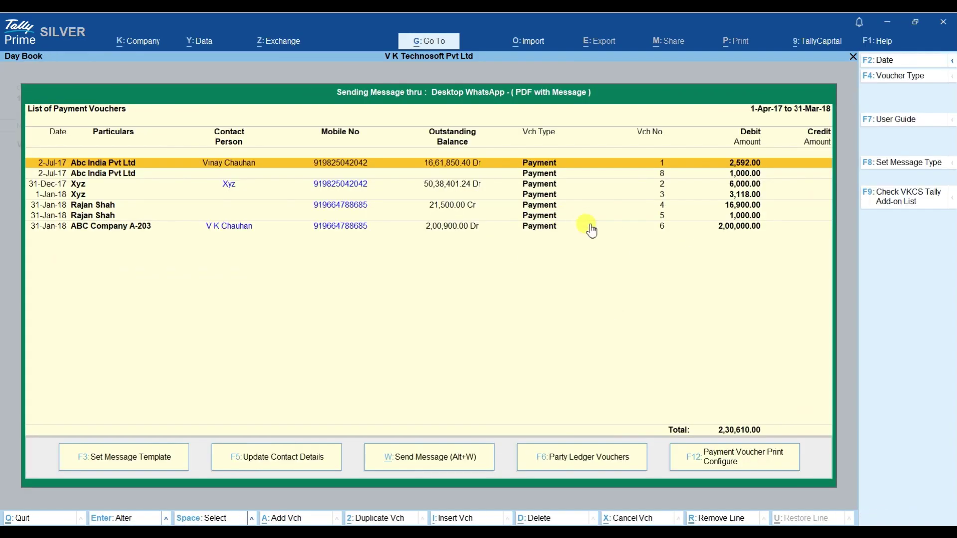
key("Escape")
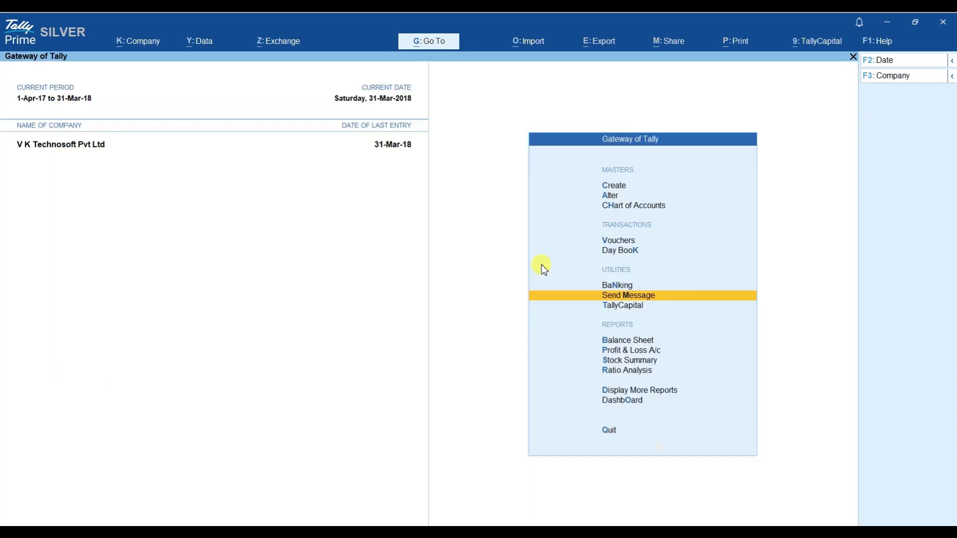
Open the Send Message list of all sales vouchers and set its period to 1-Apr-17 to 31-Mar-18.
key("Return")
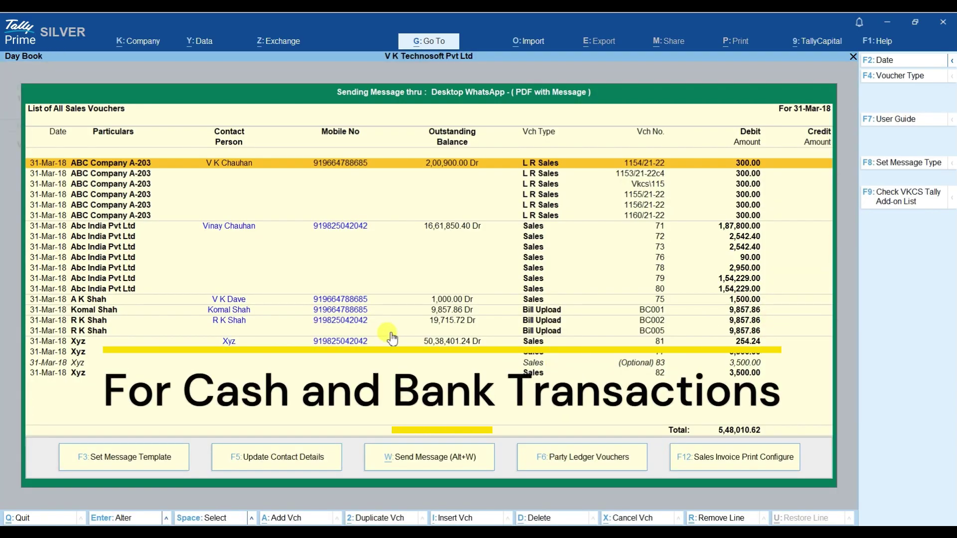
key("Down")
key("Down")
key("Down")
key("Down")
key("Down")
key("Down")
key("Down")
key("Down")
key("Down")
key("Down")
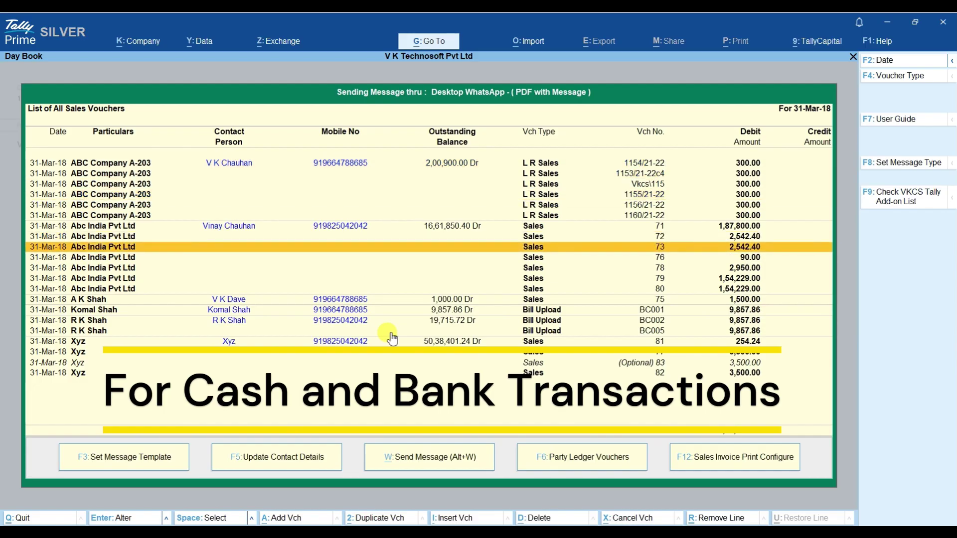
left_click(892, 61)
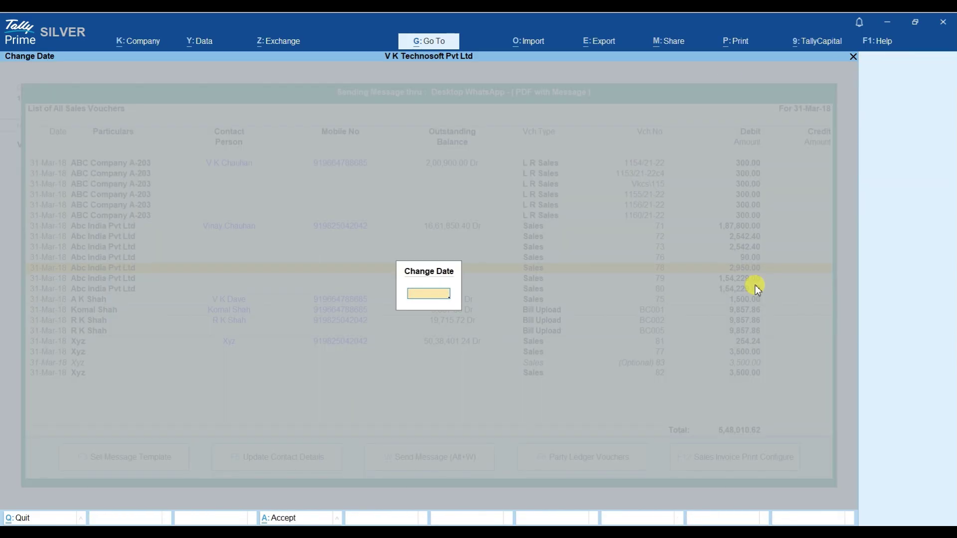
key("Return")
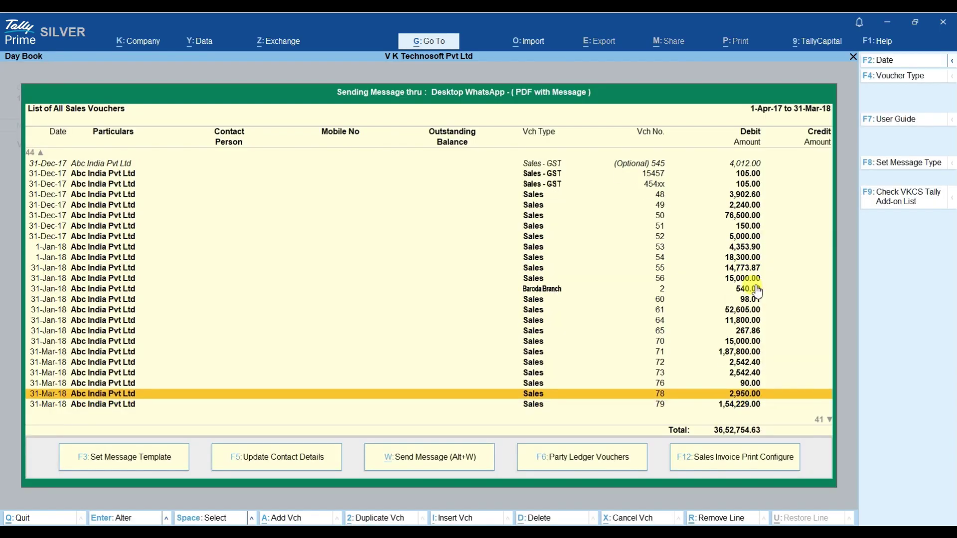
Look through the list of sales vouchers to find the Cash entries.
key("Up")
key("Up")
key("Up")
key("Up")
key("Up")
key("Up")
key("Up")
key("Up")
key("Up")
key("Up")
key("Up")
key("Up")
key("Up")
key("Up")
key("Up")
key("Up")
key("Up")
key("Up")
key("Up")
key("Up")
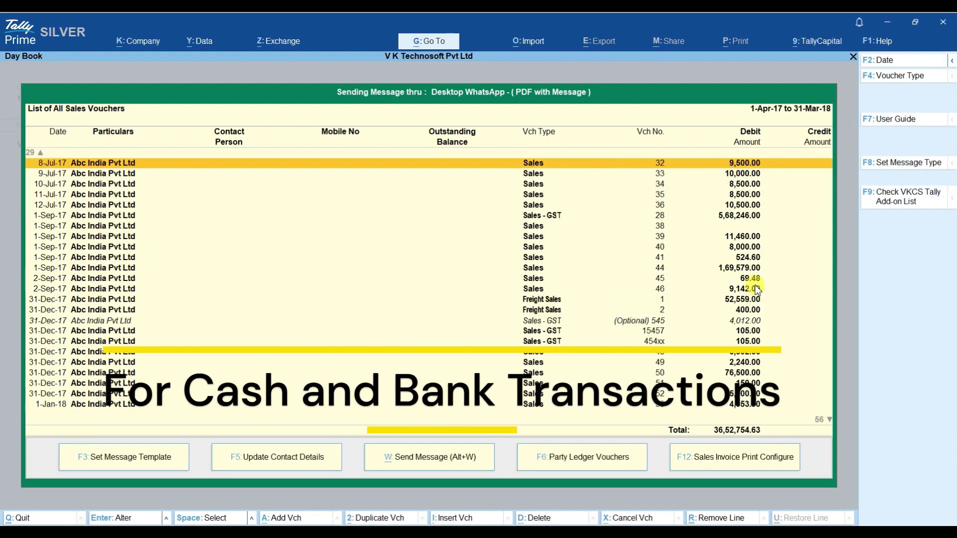
key("Up")
key("Up")
key("Up")
key("Up")
key("Up")
key("Up")
key("Up")
key("Up")
key("Up")
key("Up")
key("Up")
key("Up")
key("Up")
key("Up")
key("Up")
key("Up")
key("Up")
key("Up")
key("Up")
key("Up")
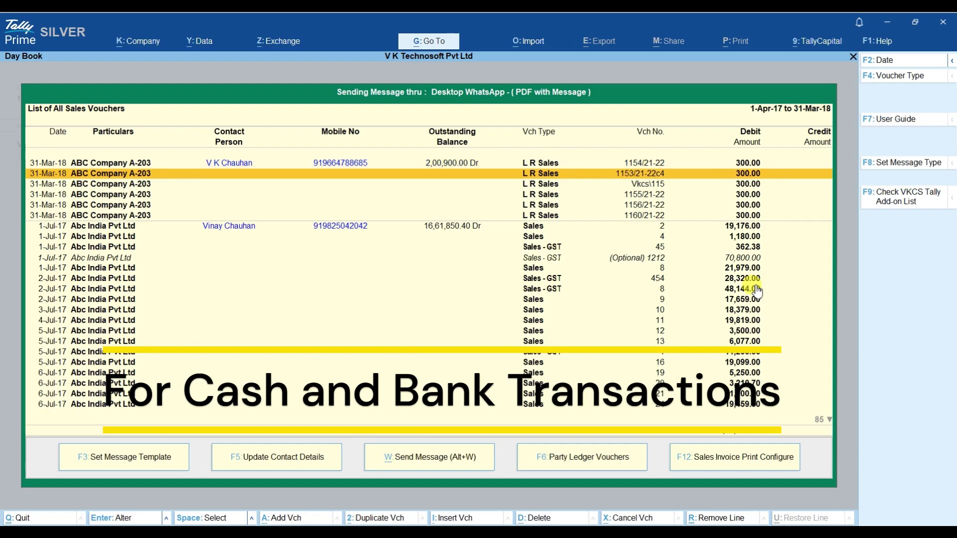
key("Down")
key("Down")
key("Down")
key("Down")
key("Down")
key("Down")
key("Down")
key("Down")
key("Down")
key("Down")
key("Down")
key("Down")
key("Down")
key("Down")
key("Down")
key("Down")
key("Down")
key("Down")
key("Down")
key("Down")
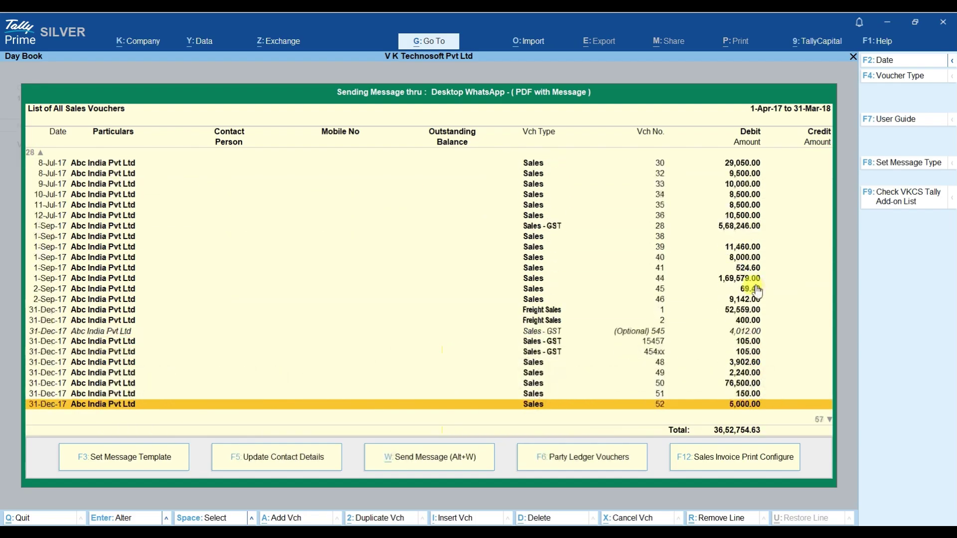
key("Down")
key("Down")
key("Down")
key("Down")
key("Down")
key("Down")
key("Down")
key("Down")
key("Down")
key("Down")
key("Down")
key("Down")
key("Down")
key("Down")
key("Down")
key("Down")
key("Down")
key("Down")
key("Down")
key("Down")
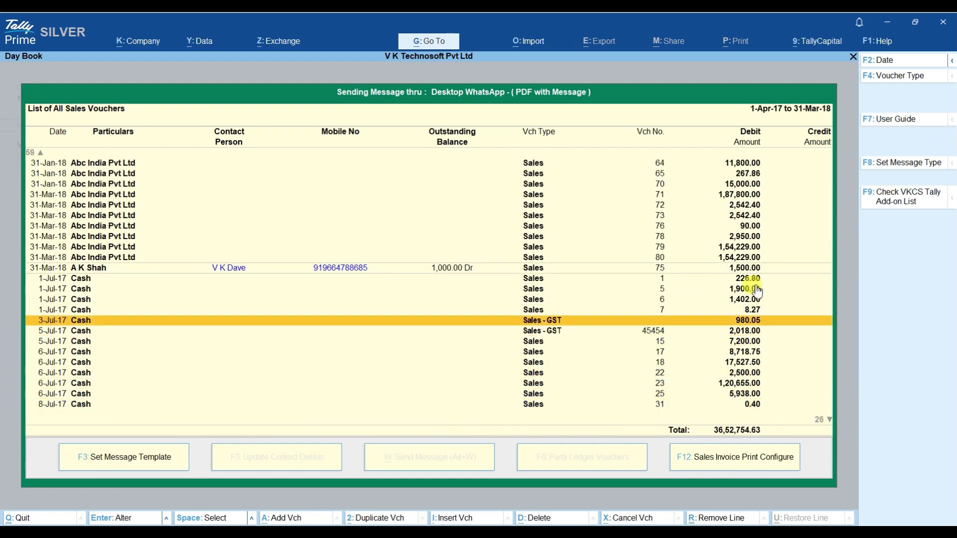
key("Up")
key("Up")
key("Up")
key("Up")
key("Up")
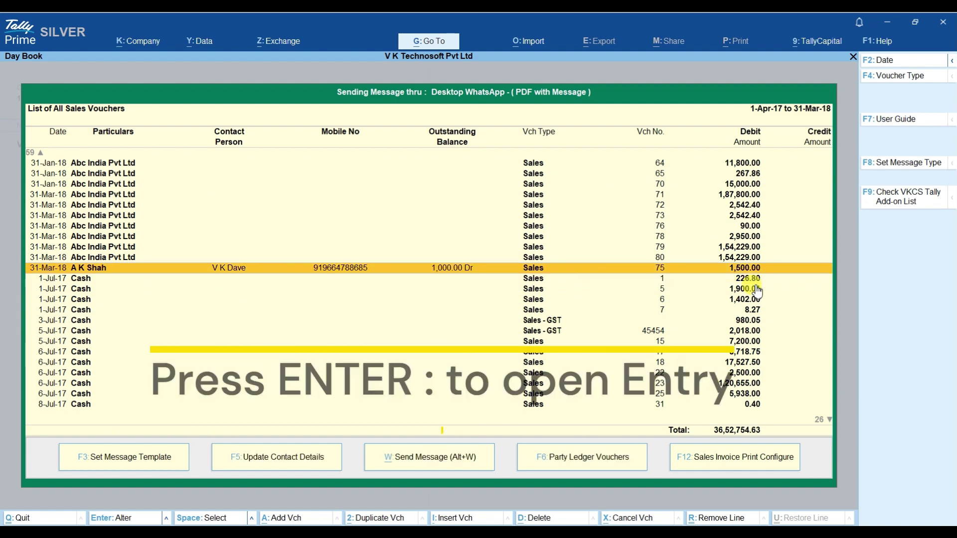
Open Cash sales voucher 1 dated 1-Jul-17 and prepare its message with PDF, accepting the Cash ledger's existing contact details.
key("Down")
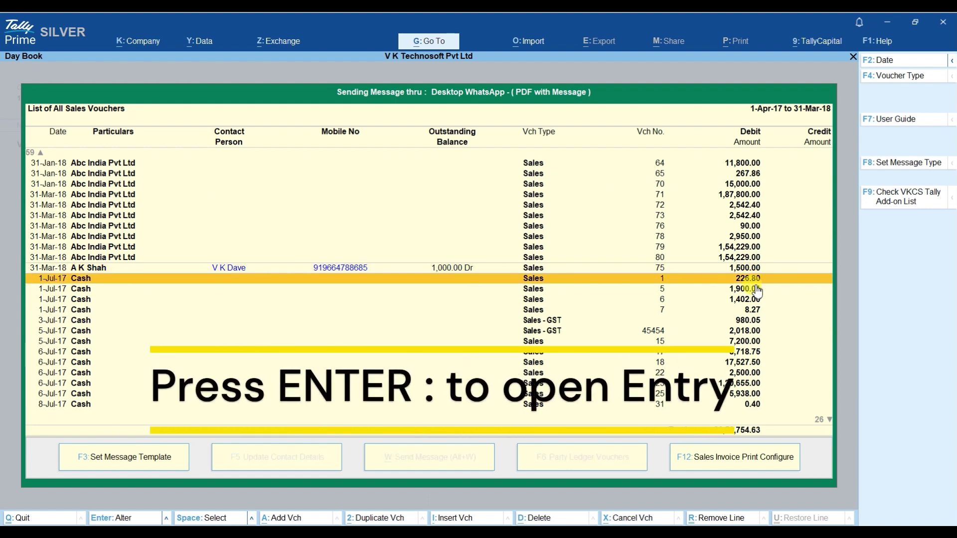
key("Return")
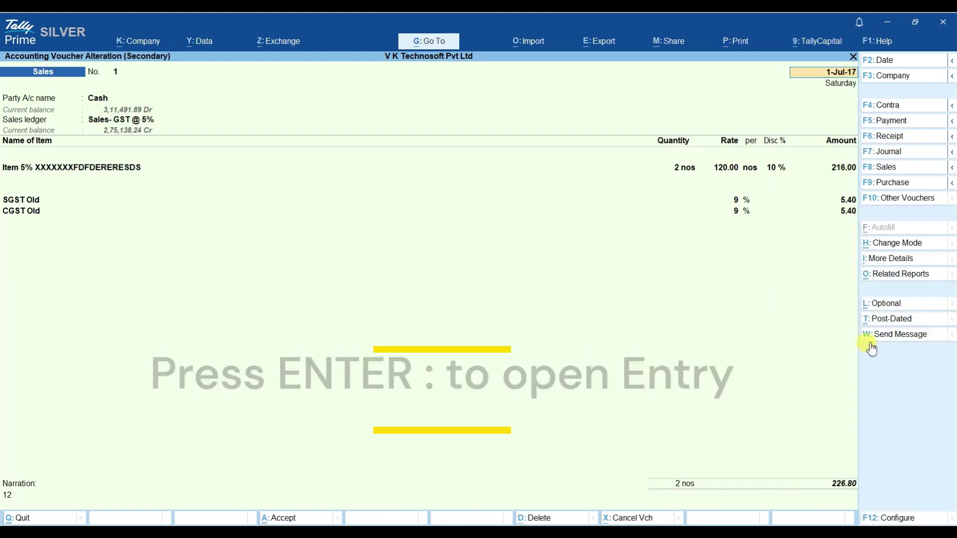
key("alt+w")
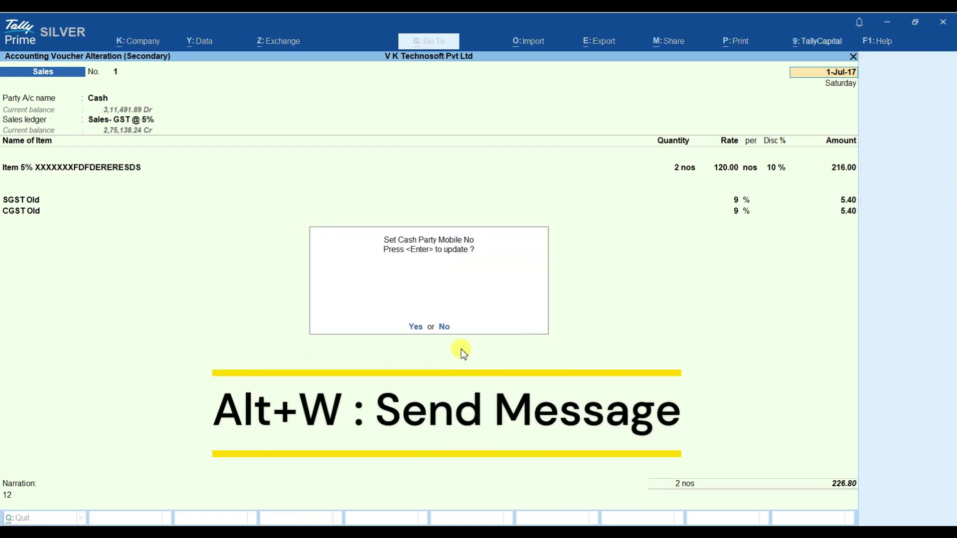
key("Return")
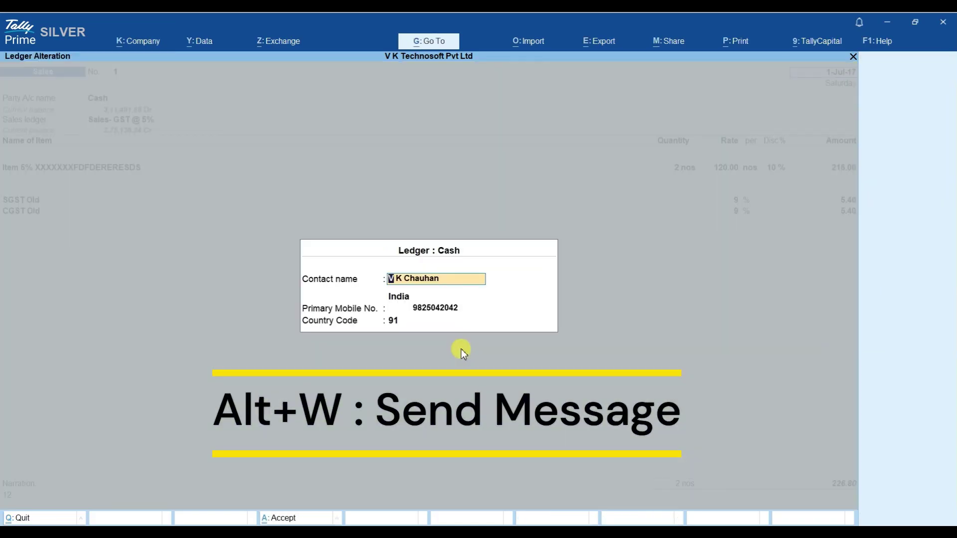
key("Return")
key("Return")
key("Return")
key("Return")
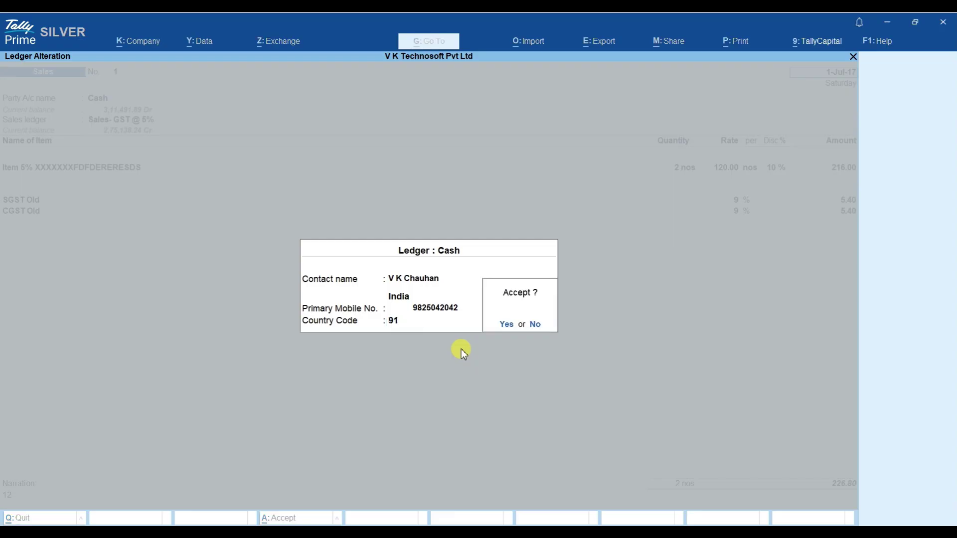
key("Return")
key("Return")
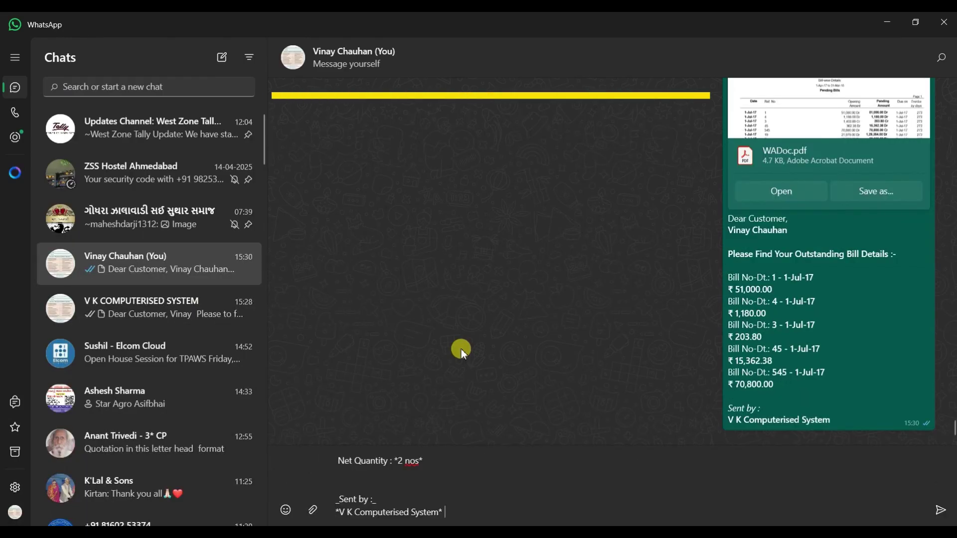
Paste the WADoc PDF into the prepared cash sales message, send it in WhatsApp and switch back to TallyPrime.
key("ctrl+v")
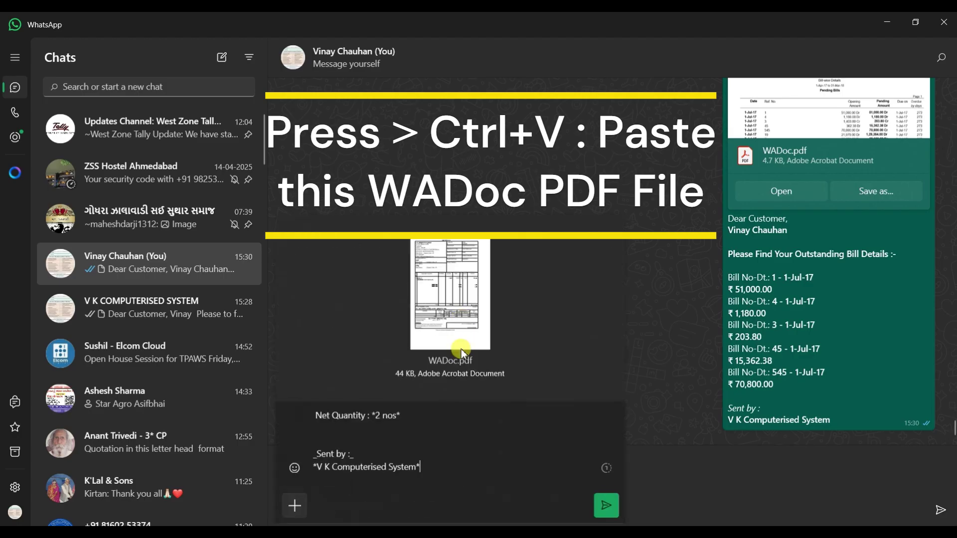
key("Return")
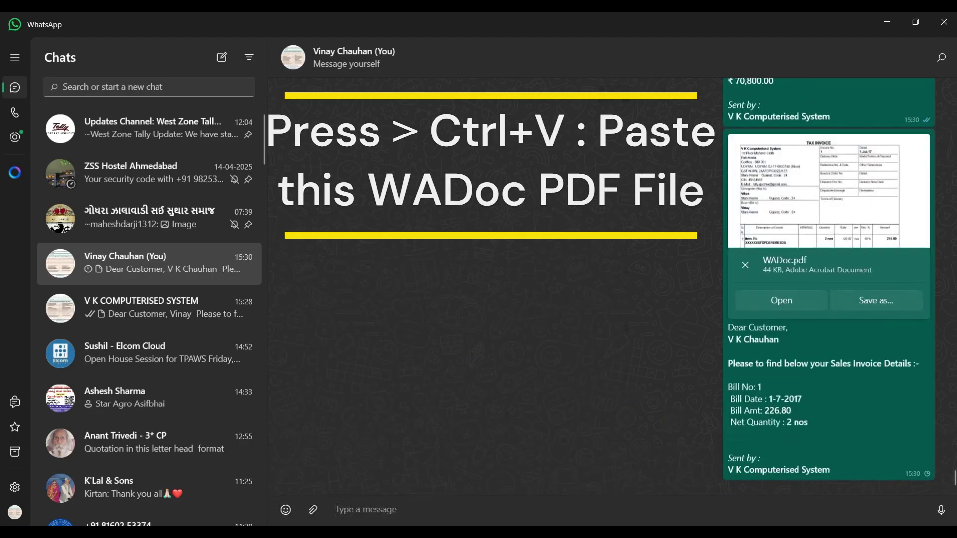
key("alt+Tab")
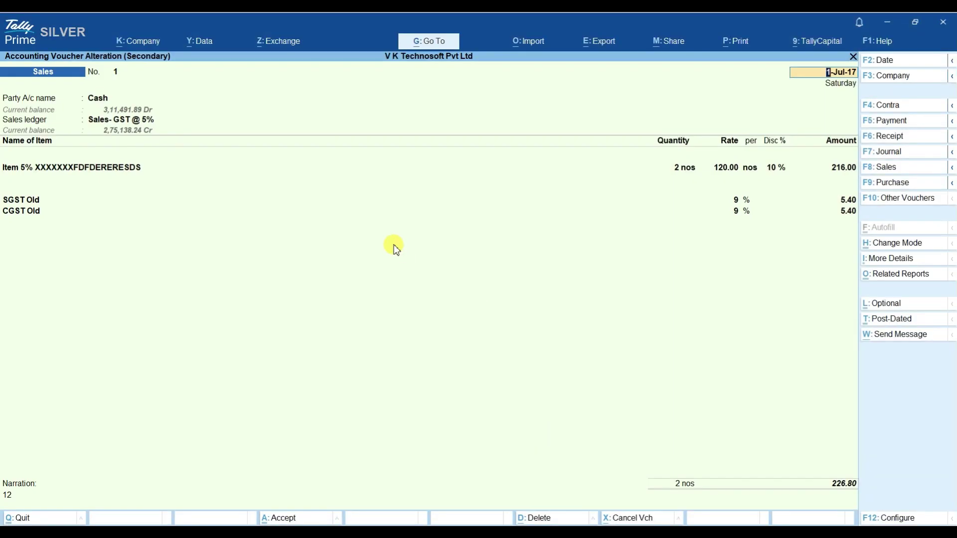
Close the Cash sales voucher without changes and select Sales voucher 75 directly above it in the voucher list.
key("Escape")
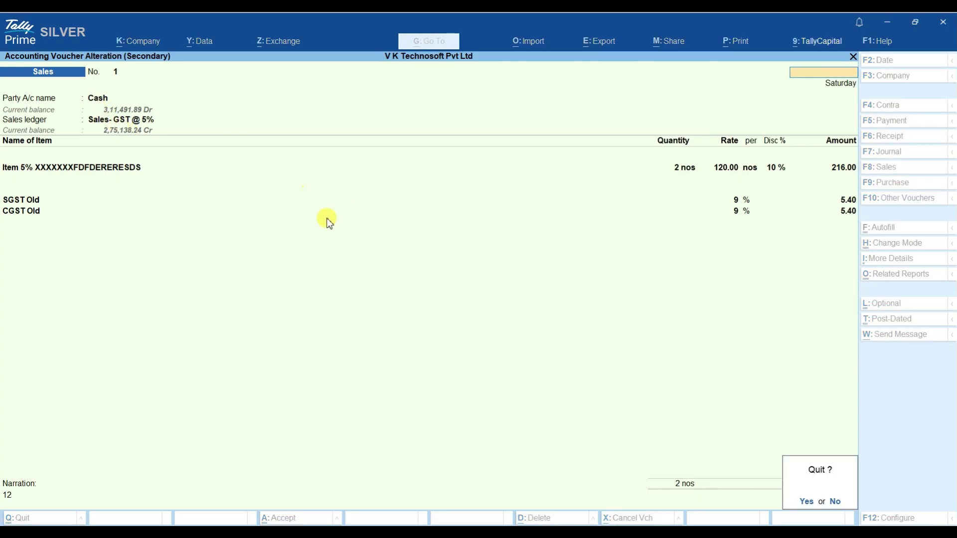
key("y")
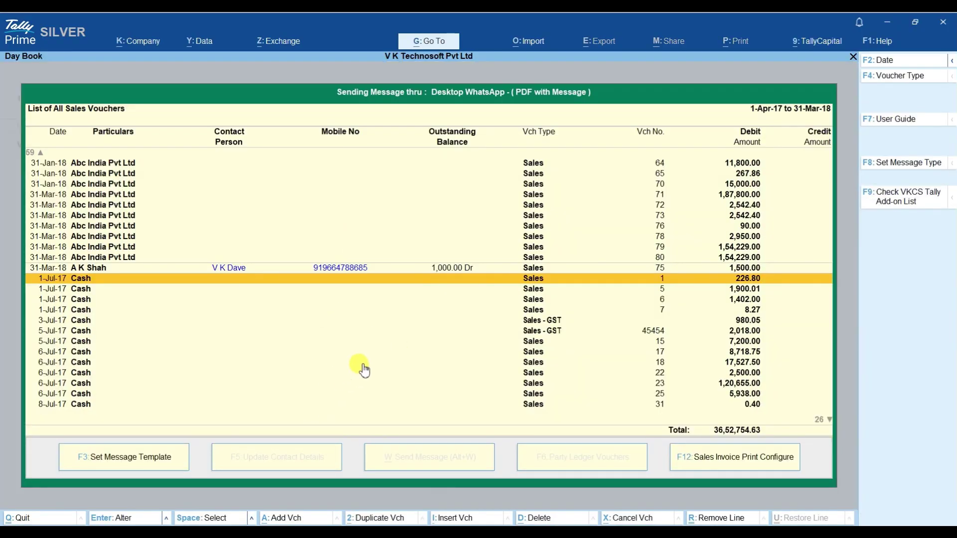
key("Up")
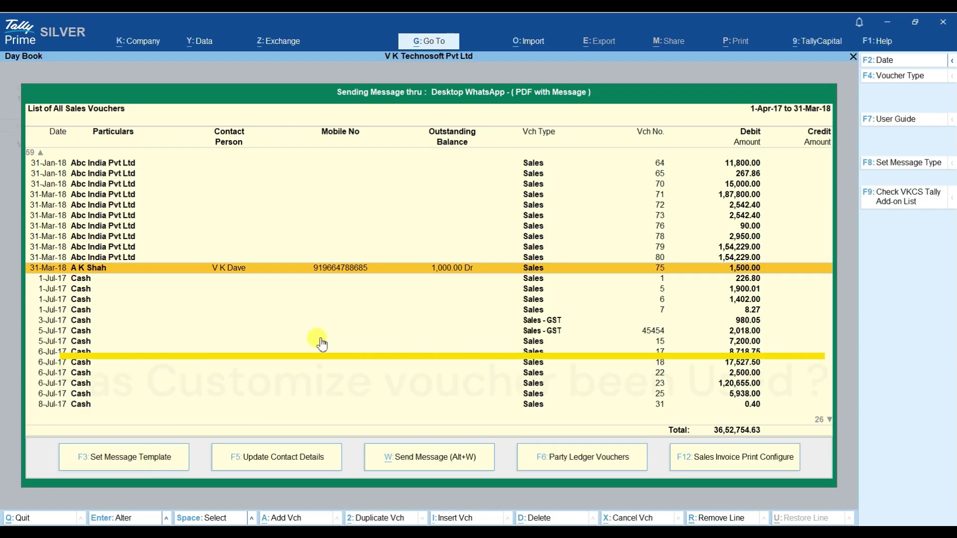
Review the customized voucher option in the Sales voucher type's message template without saving, and read the add-on's User Guide.
left_click(172, 456)
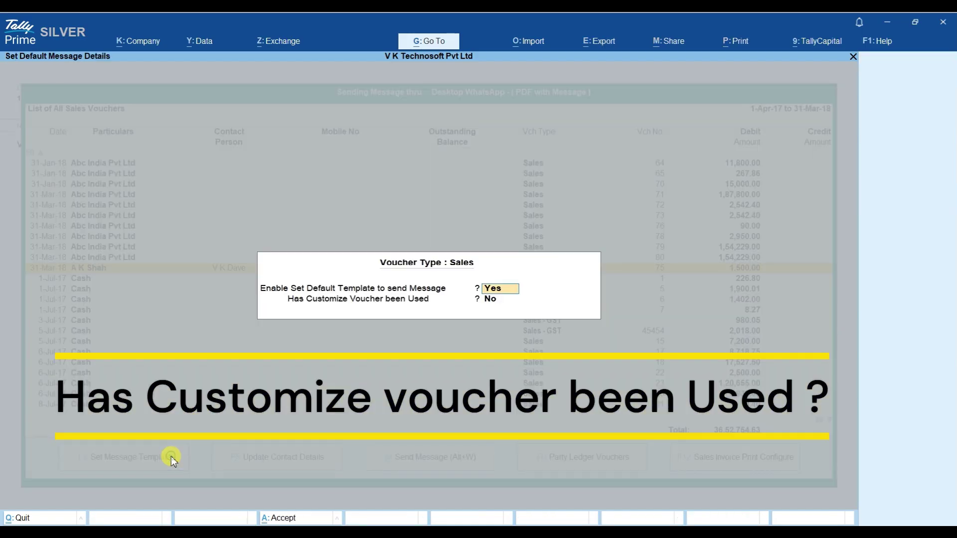
left_click(490, 300)
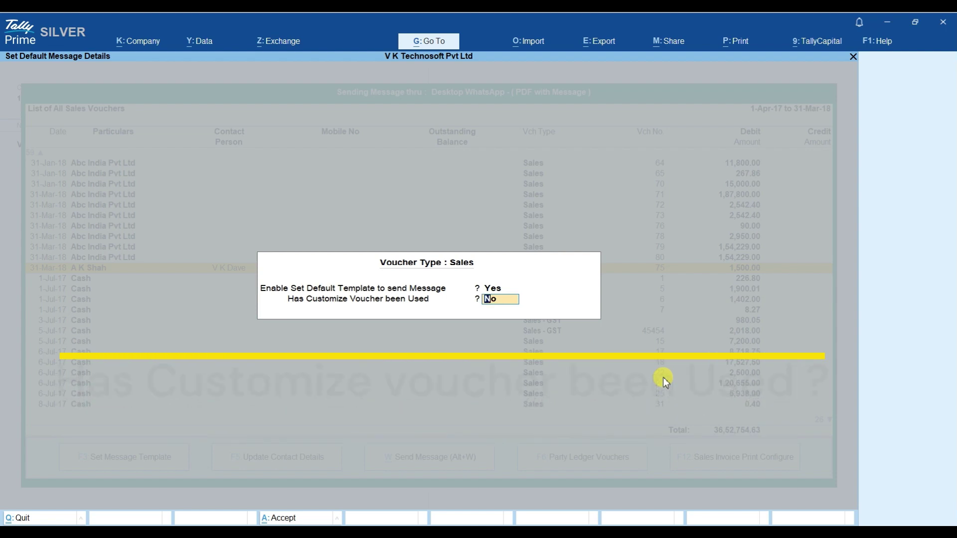
key("BackSpace")
key("Escape")
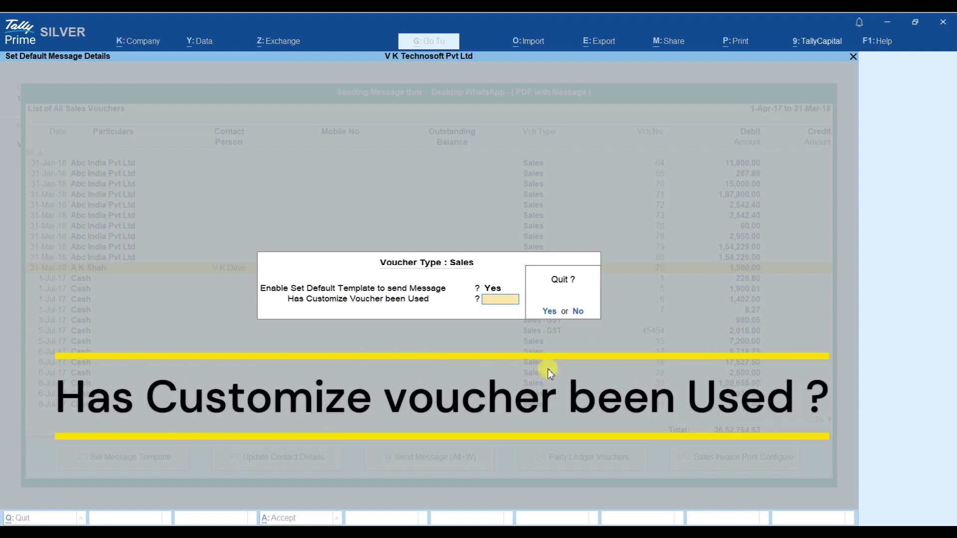
key("Return")
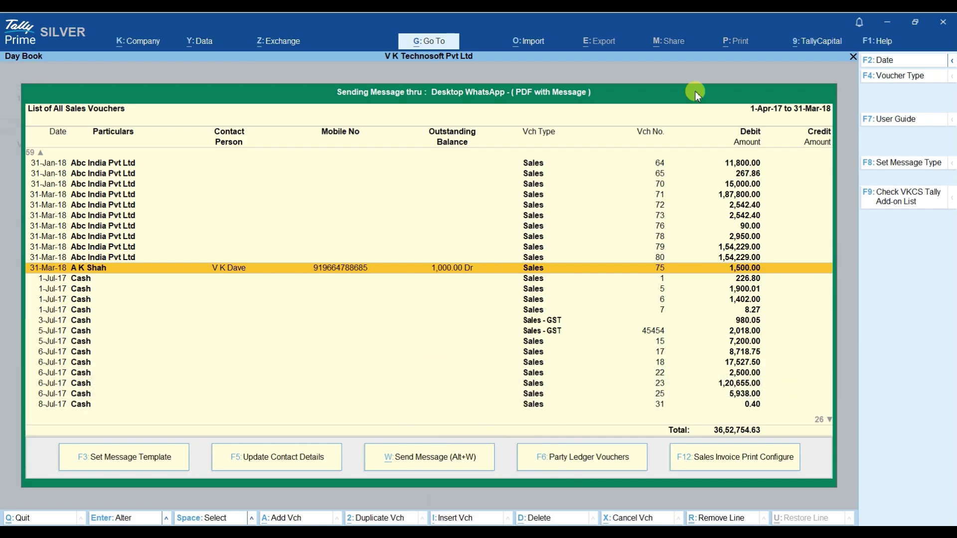
left_click(901, 121)
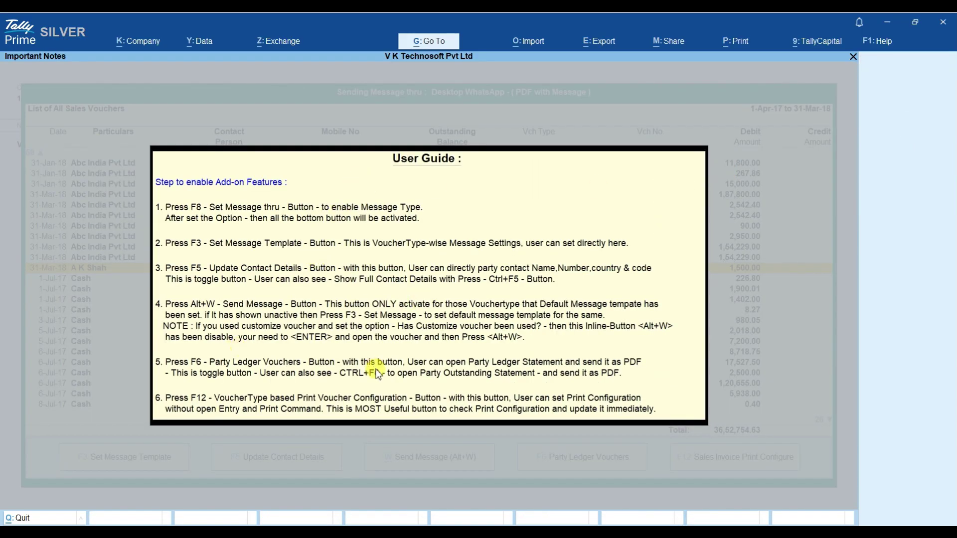
key("Escape")
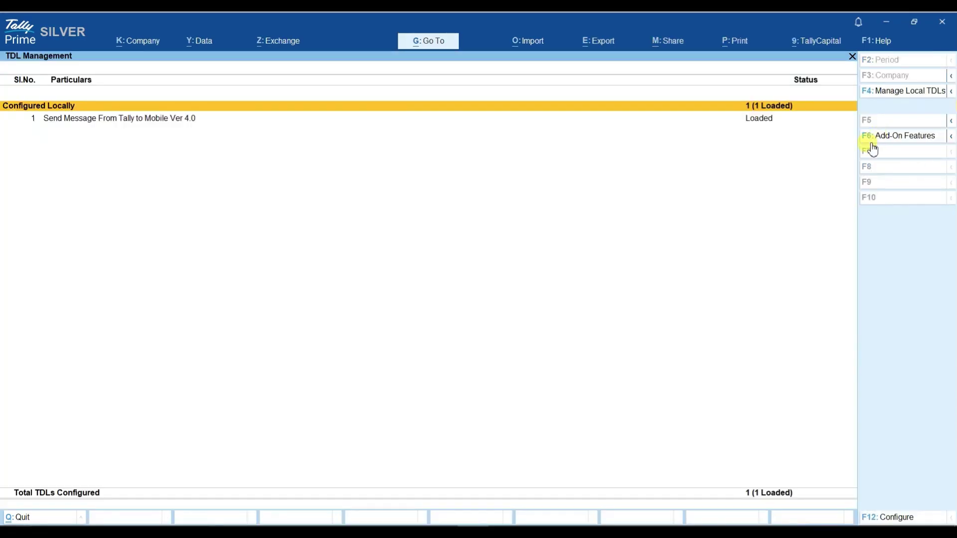
Open and leave the Add-On Features of the loaded TDL, and open the Send Message list of sales vouchers.
left_click(872, 144)
key("Return")
key("Escape")
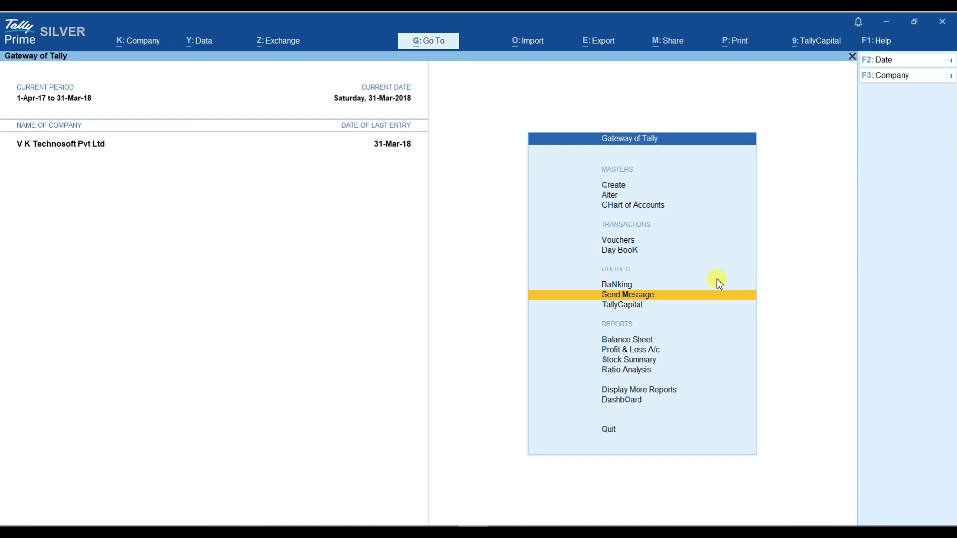
left_click(663, 294)
Set the default message type to WhatsApp and generate the message QR code for the first ABC Company A-203 voucher.
left_click(892, 166)
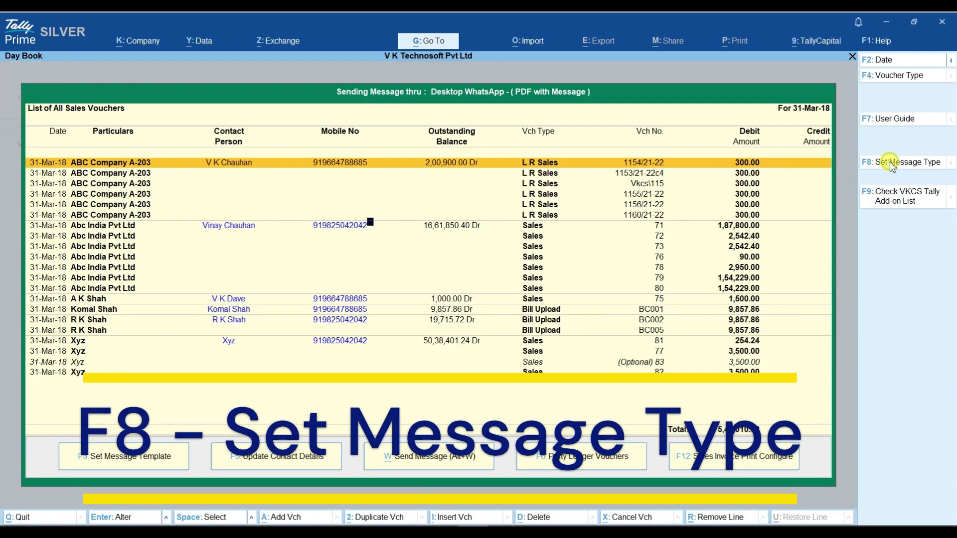
left_click(867, 162)
key("BackSpace")
key("Down")
key("Down")
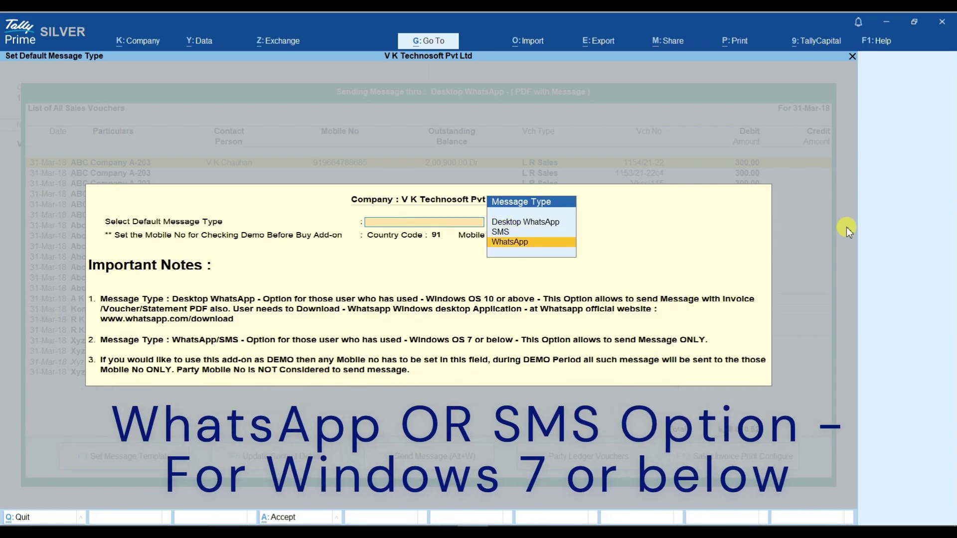
key("Return")
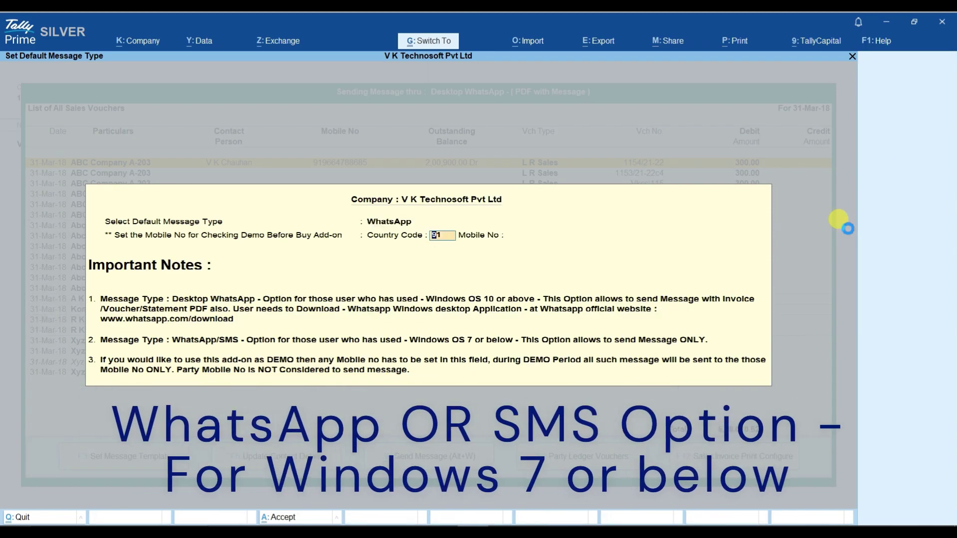
key("ctrl+a")
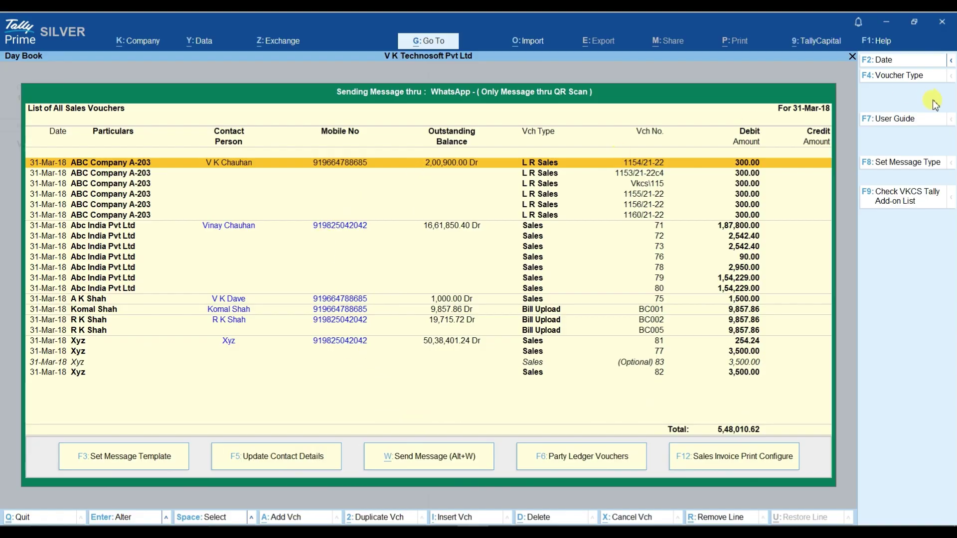
left_click(452, 455)
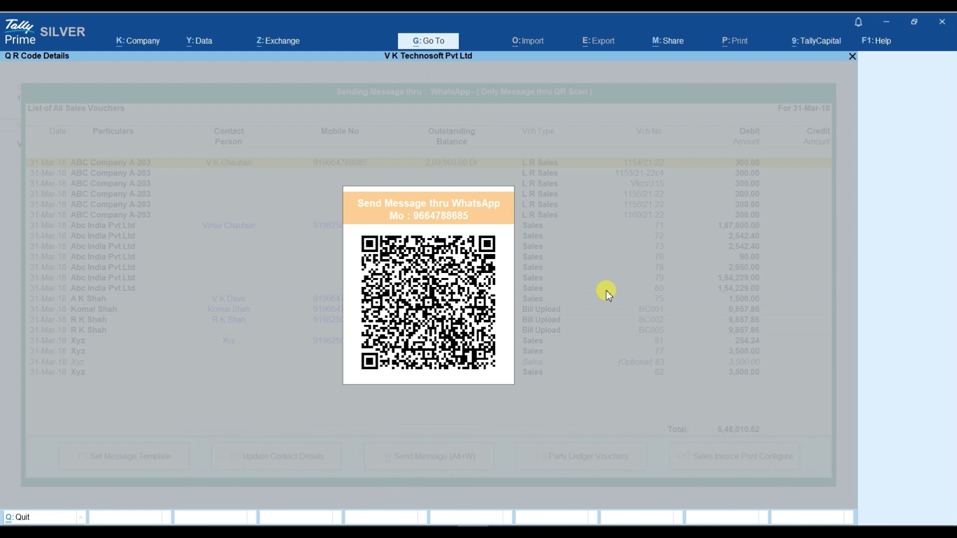
key("Escape")
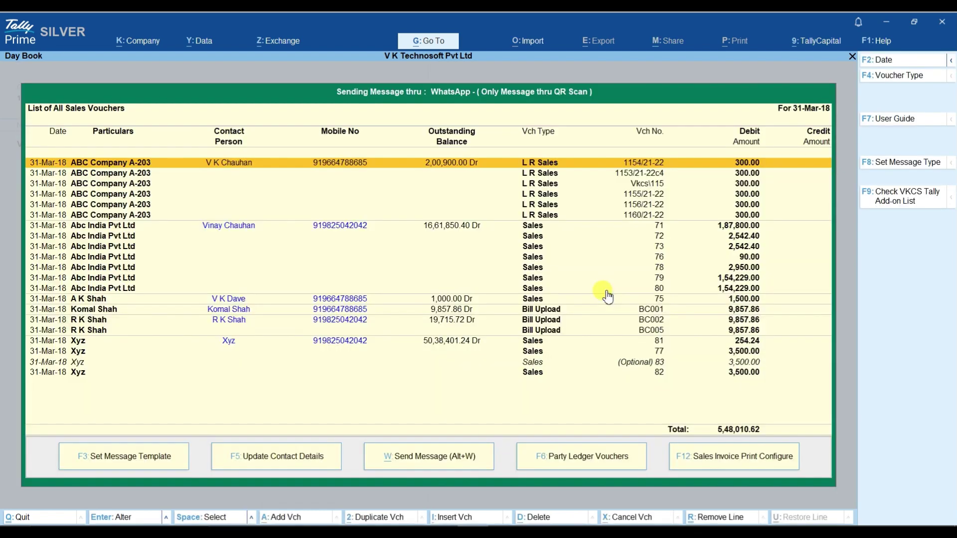
Set the default message type to SMS and save the setting.
left_click(889, 164)
key("space")
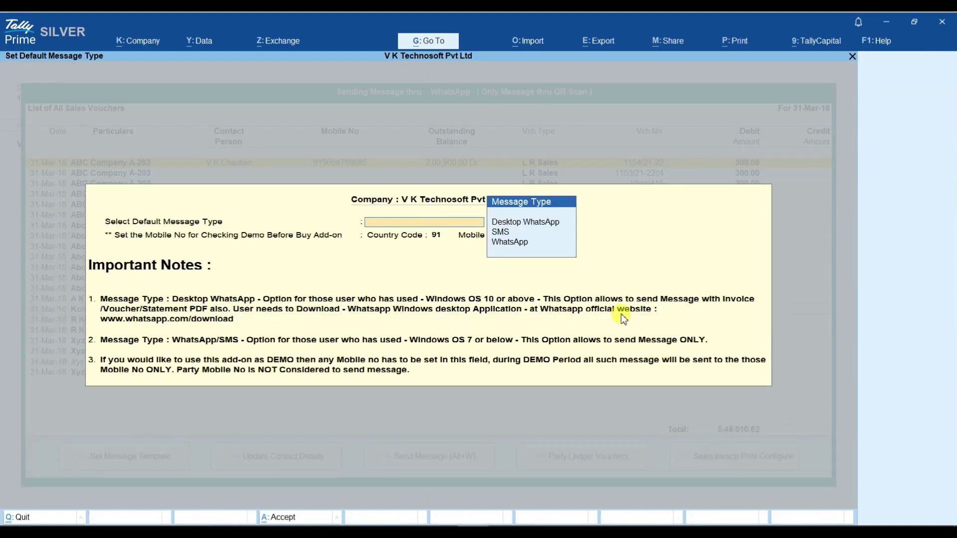
key("Down")
key("Down")
key("Return")
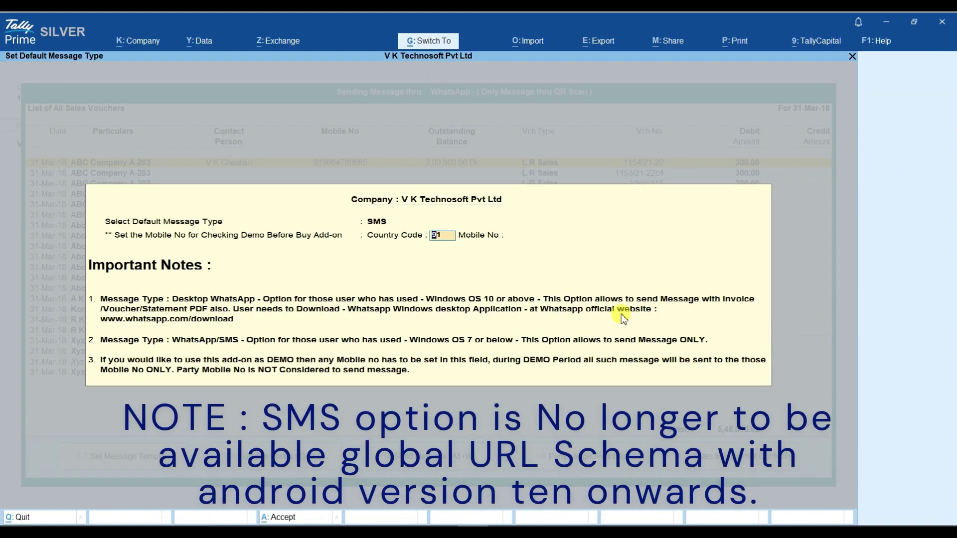
key("ctrl+a")
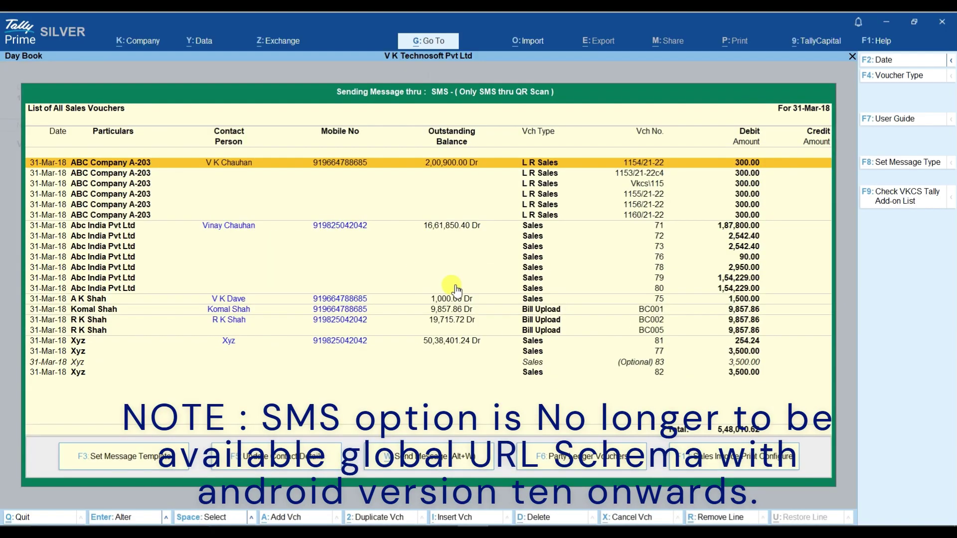
Generate the SMS QR code for the first ABC Company A-203 voucher, view it twice and close it.
left_click(403, 461)
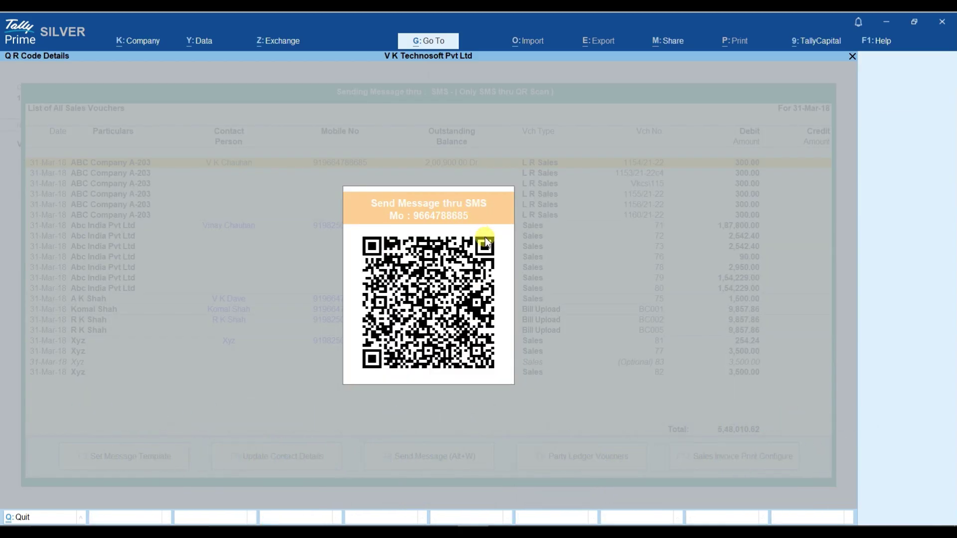
key("Escape")
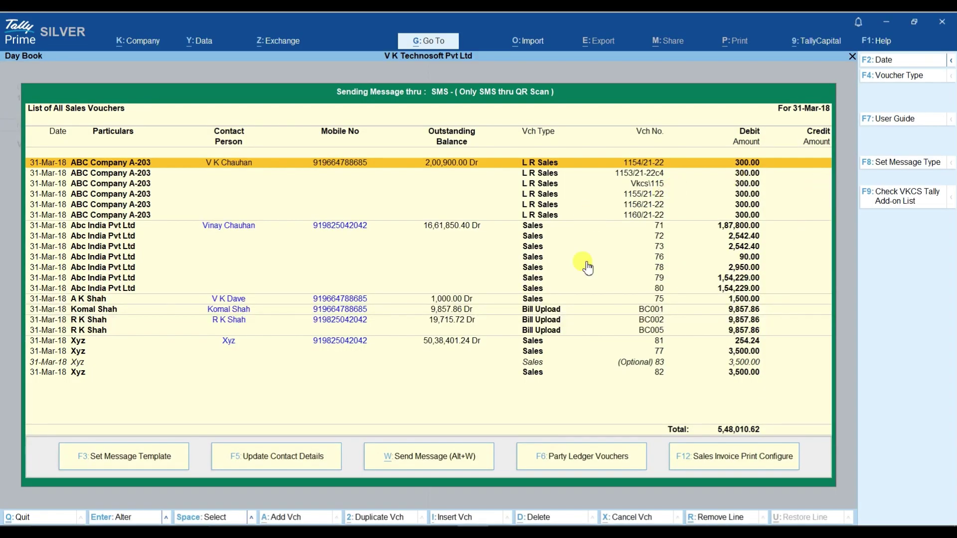
left_click(453, 462)
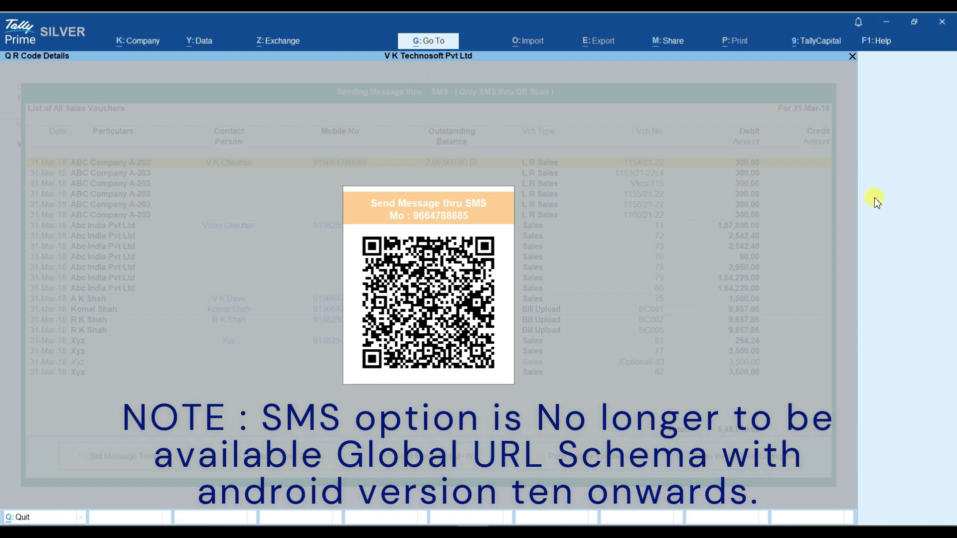
key("Escape")
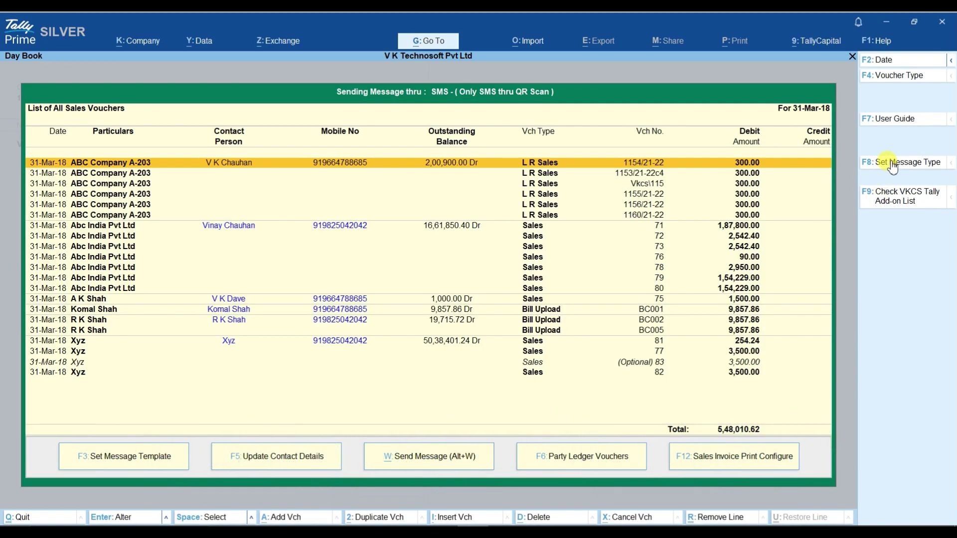
Set the default message type back to Desktop WhatsApp and save the setting.
left_click(893, 164)
key("Up")
key("Return")
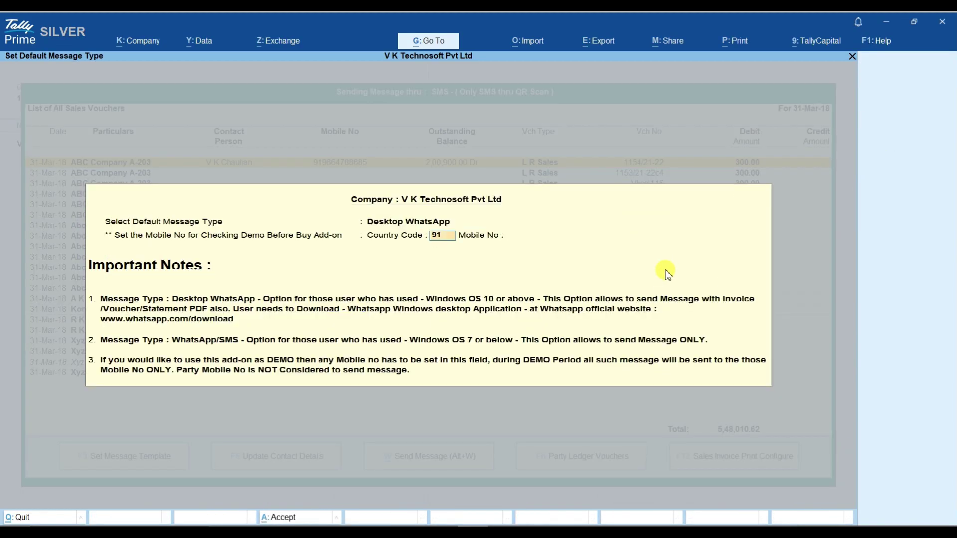
key("ctrl+a")
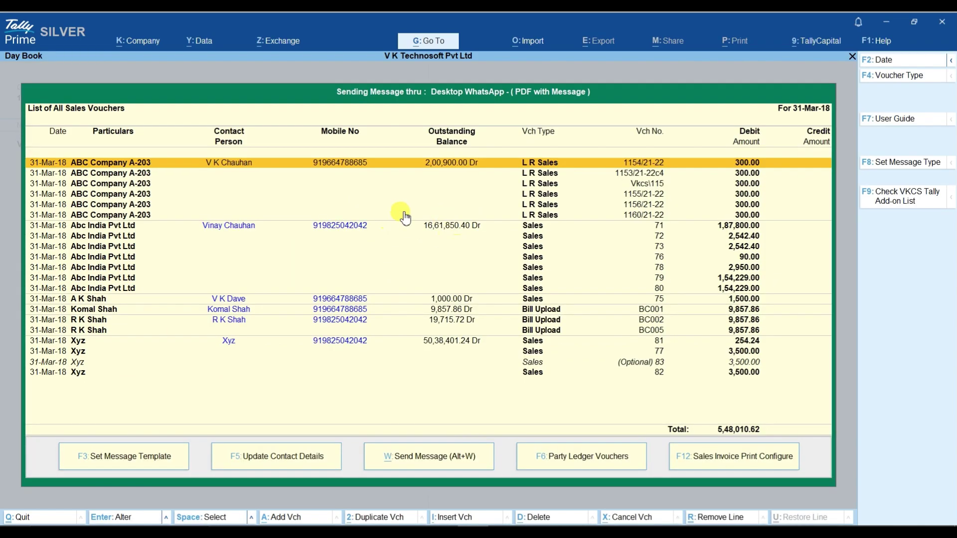